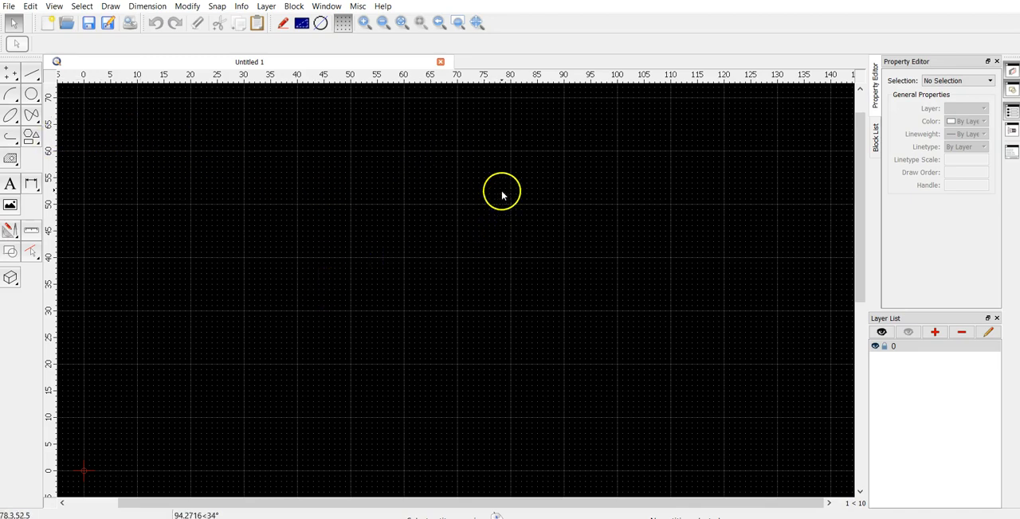
{"action": "scroll", "coordinate": [322, 207], "scroll_direction": "down", "scroll_amount": 3}
{"action": "scroll", "coordinate": [322, 207], "scroll_direction": "up", "scroll_amount": 3}
{"action": "scroll", "coordinate": [323, 207], "scroll_direction": "down", "scroll_amount": 3}
{"action": "scroll", "coordinate": [323, 207], "scroll_direction": "up", "scroll_amount": 4}
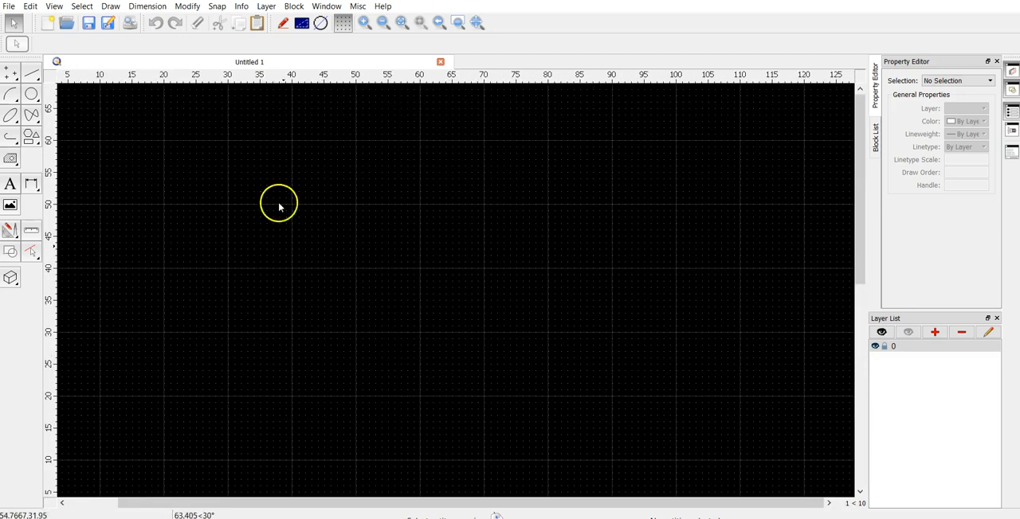
{"action": "scroll", "coordinate": [521, 285], "scroll_direction": "down", "scroll_amount": 4}
{"action": "scroll", "coordinate": [521, 284], "scroll_direction": "up", "scroll_amount": 3}
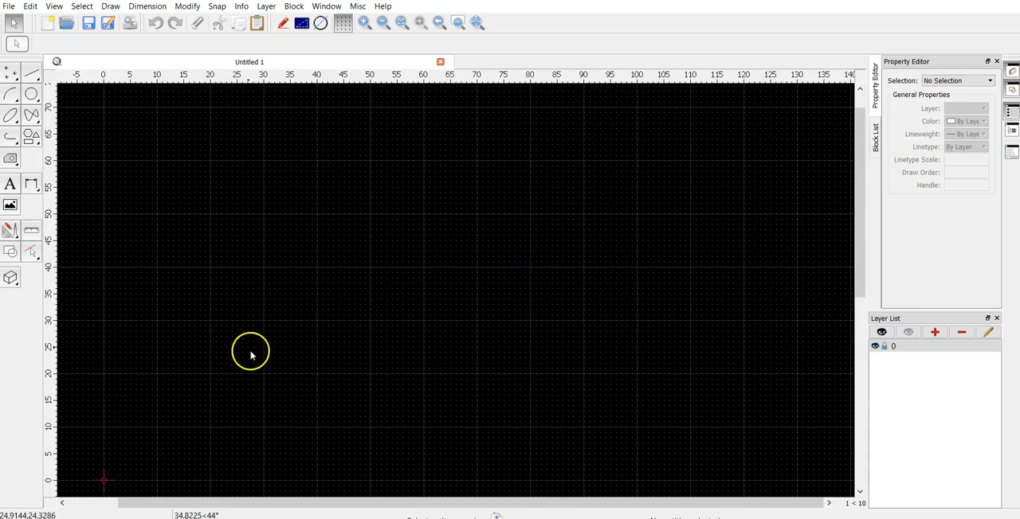
{"action": "scroll", "coordinate": [436, 320], "scroll_direction": "up", "scroll_amount": 3}
{"action": "scroll", "coordinate": [436, 320], "scroll_direction": "down", "scroll_amount": 3}
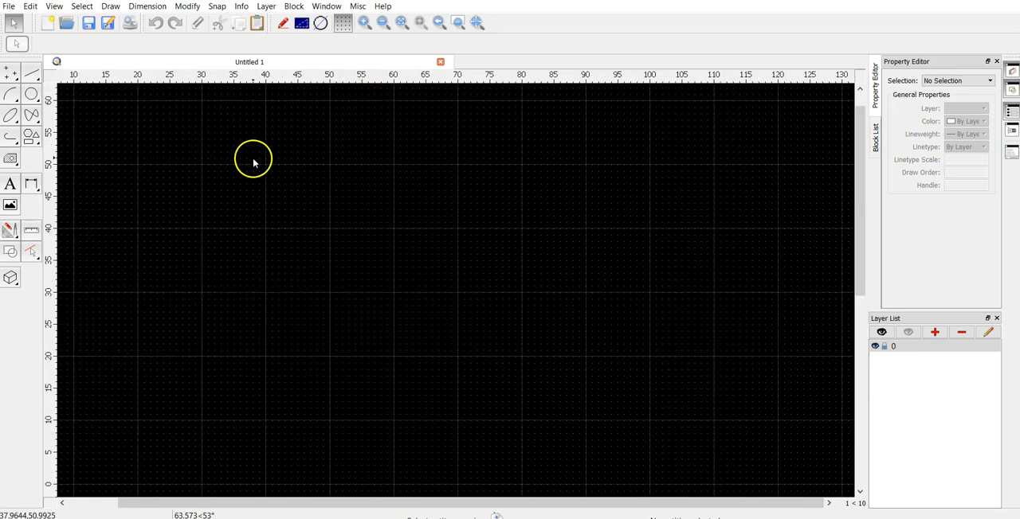
{"action": "scroll", "coordinate": [253, 164], "scroll_direction": "down", "scroll_amount": 1}
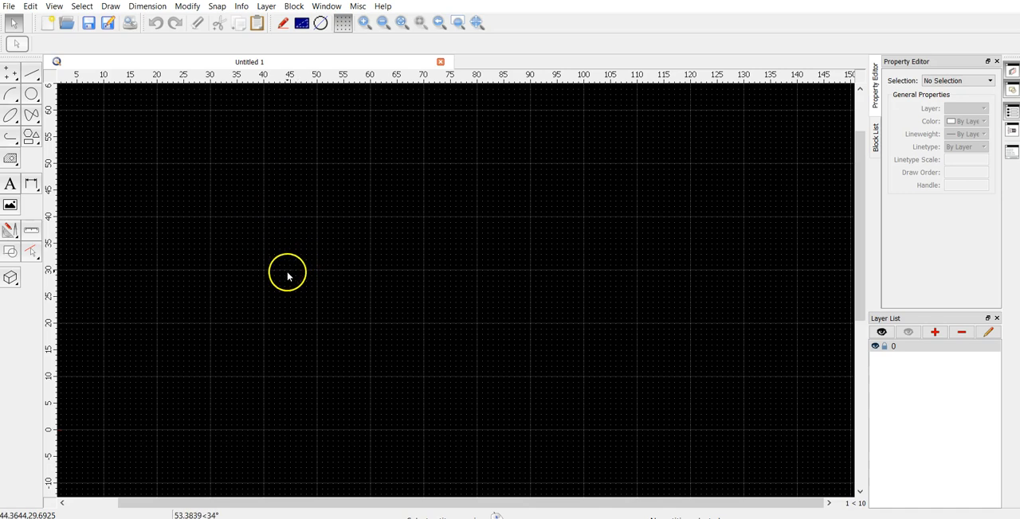
{"action": "scroll", "coordinate": [406, 280], "scroll_direction": "up", "scroll_amount": 5}
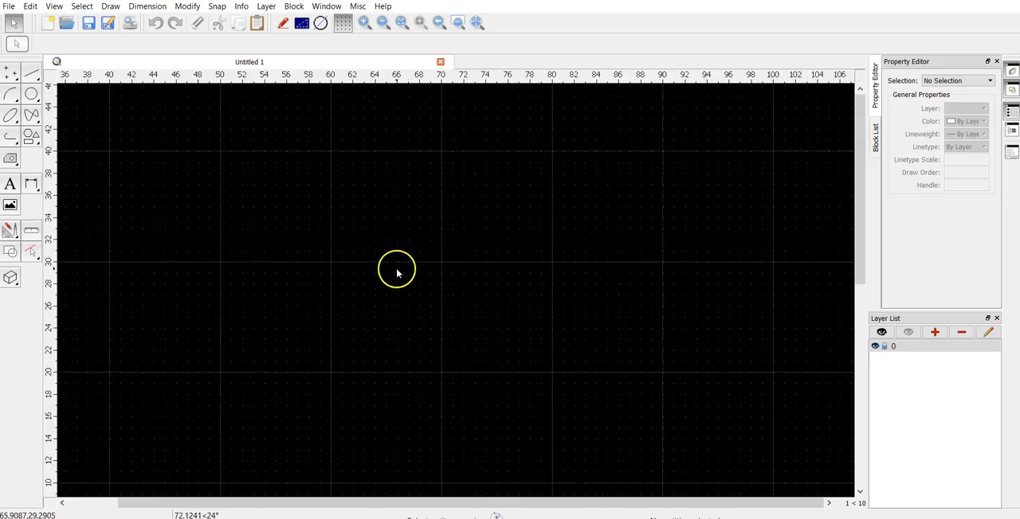
{"action": "left_click", "coordinate": [31, 137]}
{"action": "left_click", "coordinate": [32, 96]}
{"action": "left_click", "coordinate": [31, 74]}
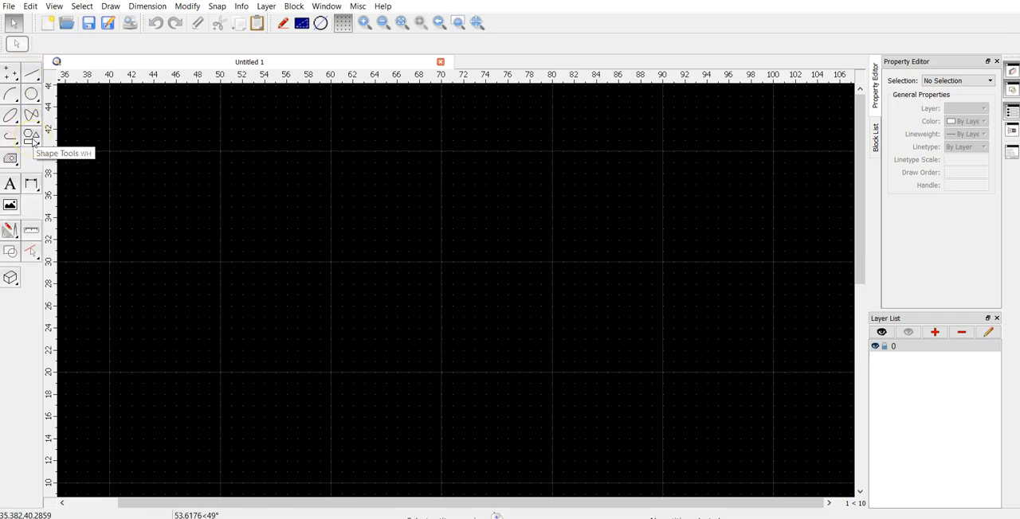
{"action": "left_click", "coordinate": [31, 137]}
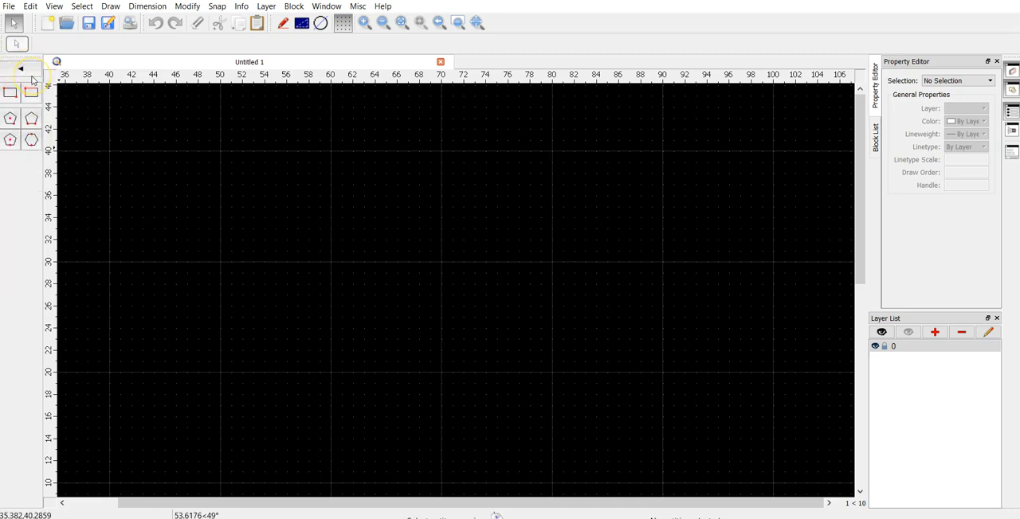
{"action": "left_click", "coordinate": [27, 75]}
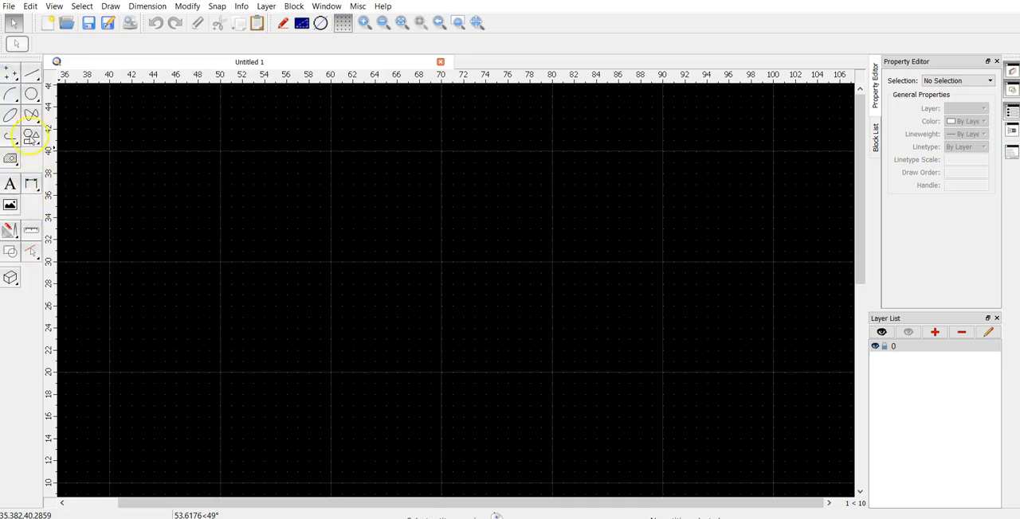
- Draw a rectangle between the corner points 70,30 and 80,40, and undo it
{"action": "left_click", "coordinate": [31, 137]}
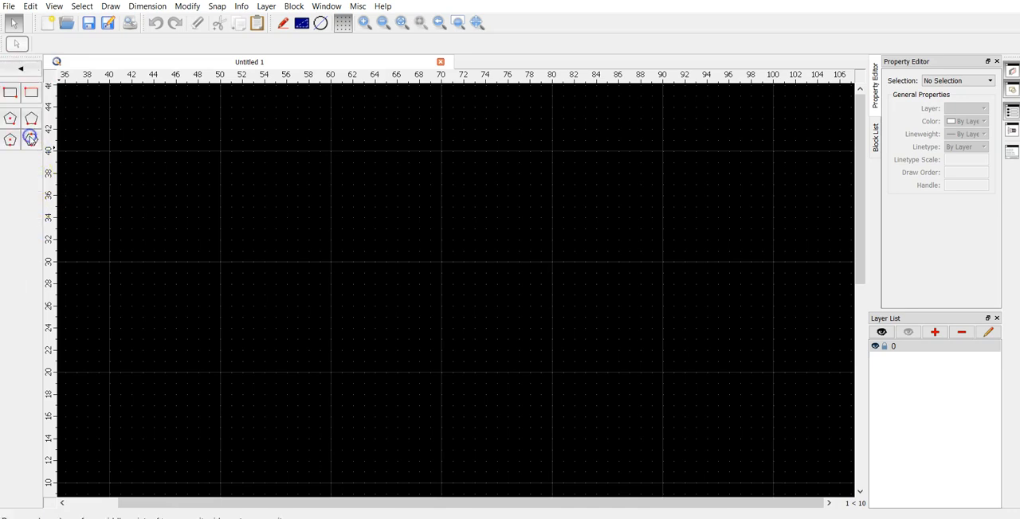
{"action": "left_click", "coordinate": [9, 93]}
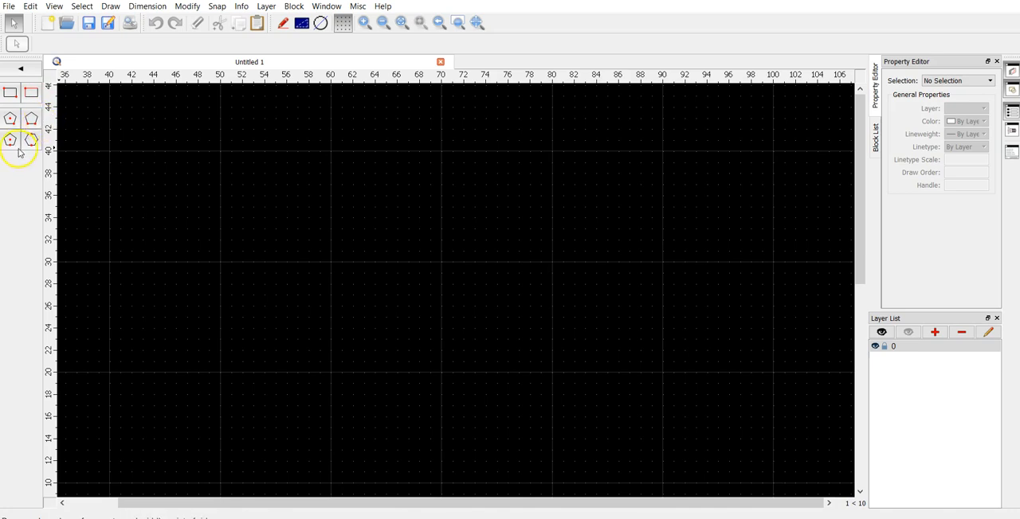
{"action": "left_click", "coordinate": [11, 97]}
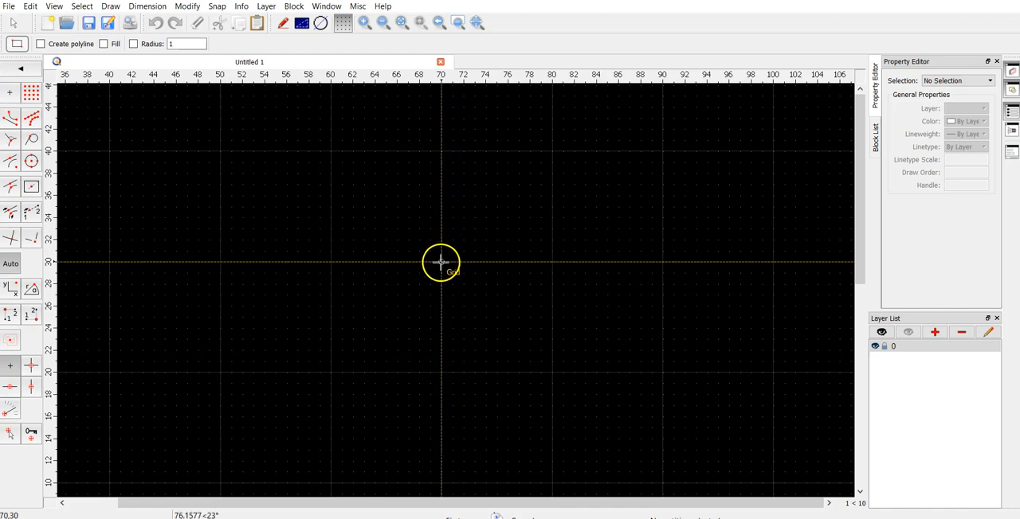
{"action": "left_click_drag", "start_coordinate": [441, 261], "coordinate": [551, 152]}
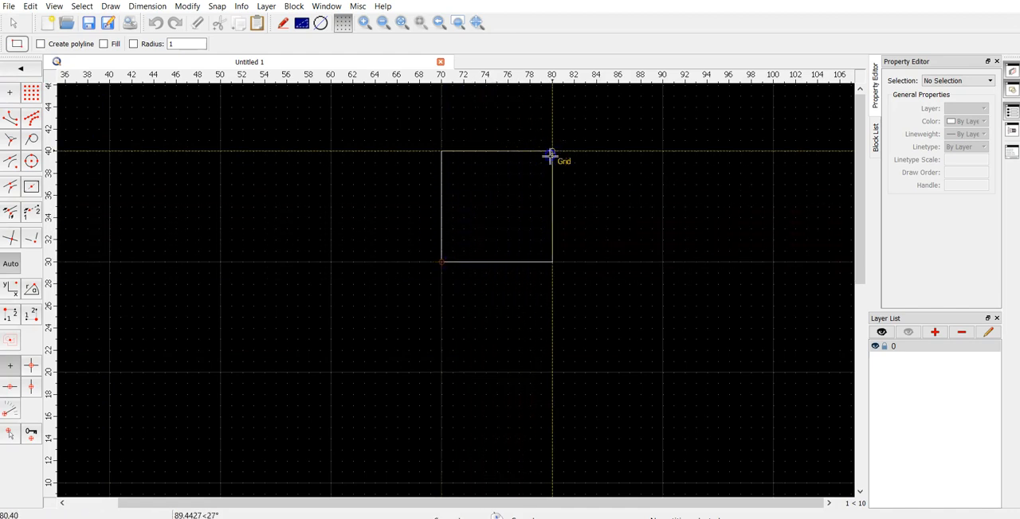
{"action": "left_click", "coordinate": [551, 151]}
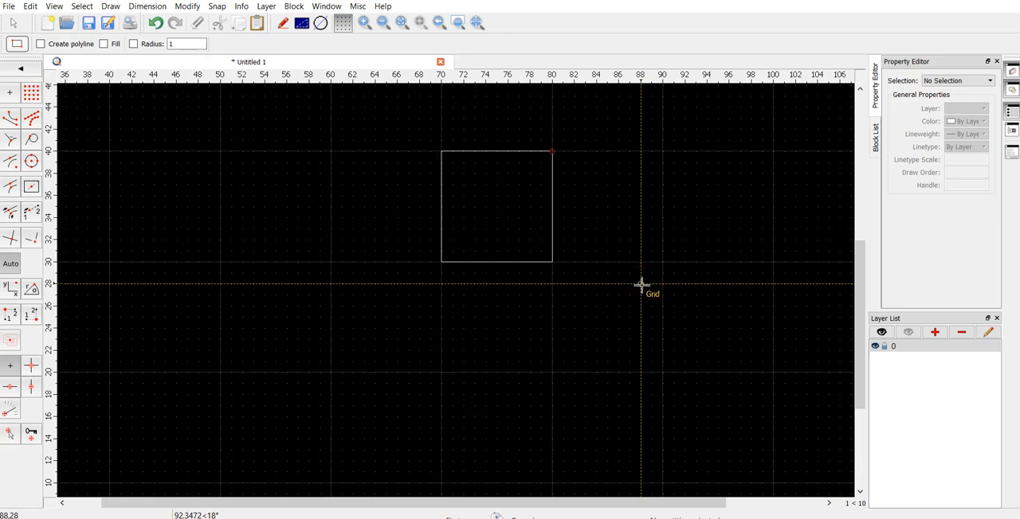
{"action": "key", "text": "ctrl+z"}
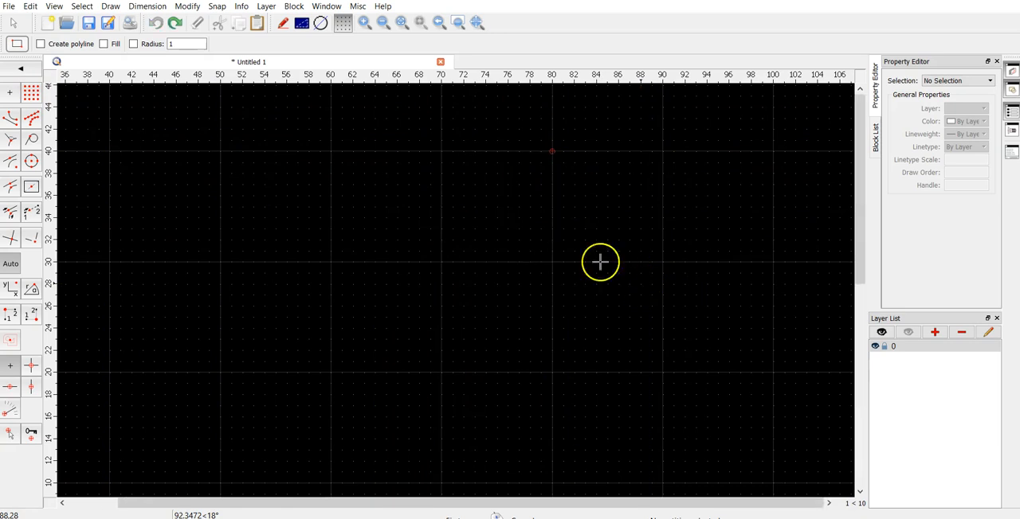
- Place a 10 by 10 Rectangle with Size using the middle reference point, centred at 65,35
{"action": "left_click", "coordinate": [21, 70]}
{"action": "left_click", "coordinate": [30, 93]}
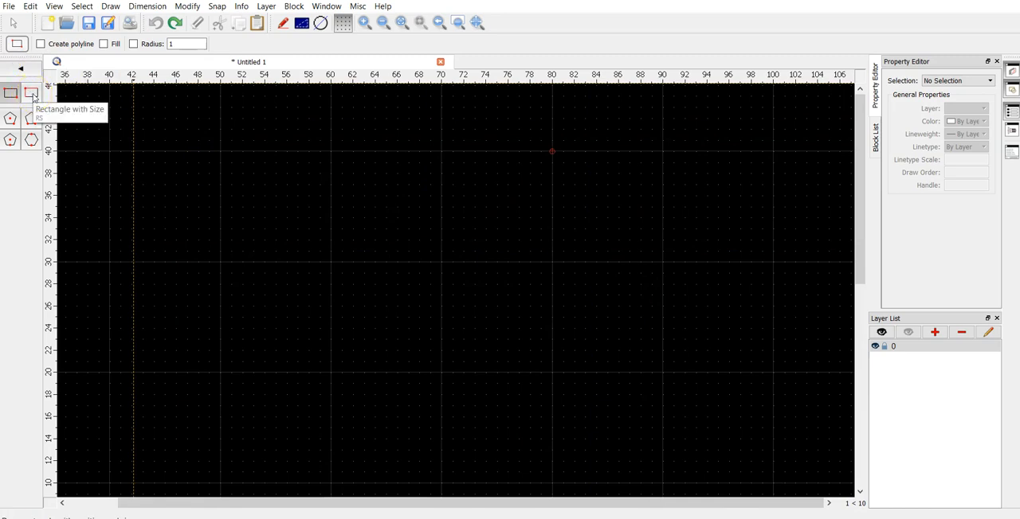
{"action": "left_click", "coordinate": [32, 95]}
{"action": "left_click", "coordinate": [19, 68]}
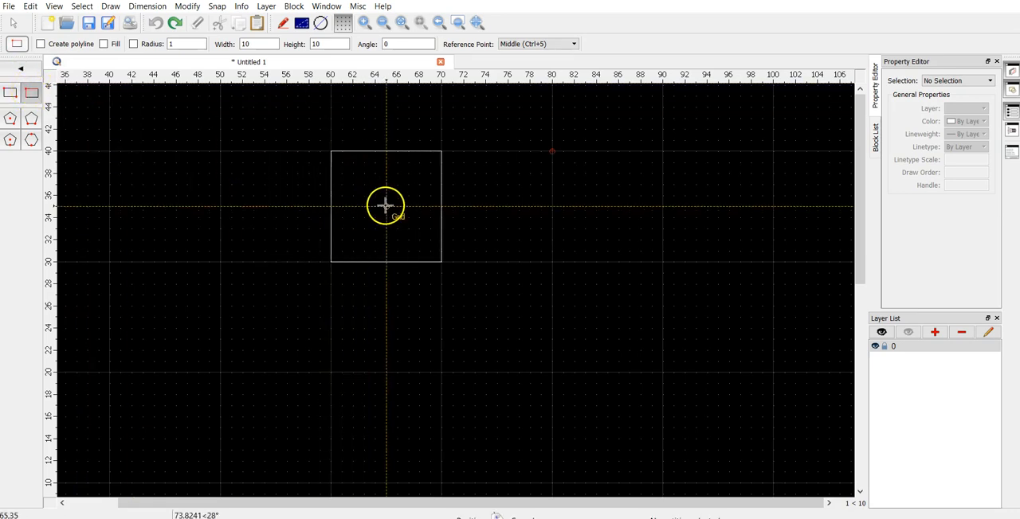
{"action": "left_click", "coordinate": [385, 206]}
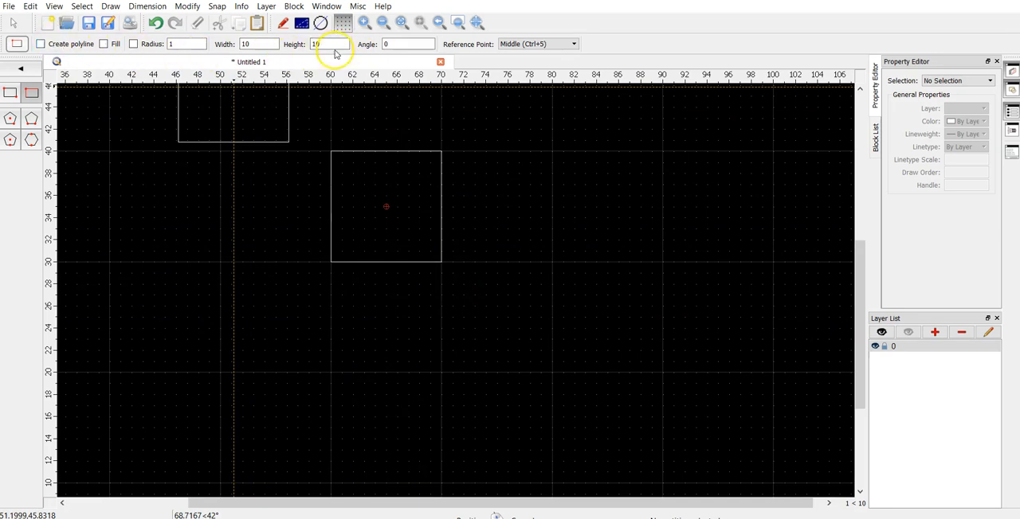
{"action": "left_click", "coordinate": [14, 95]}
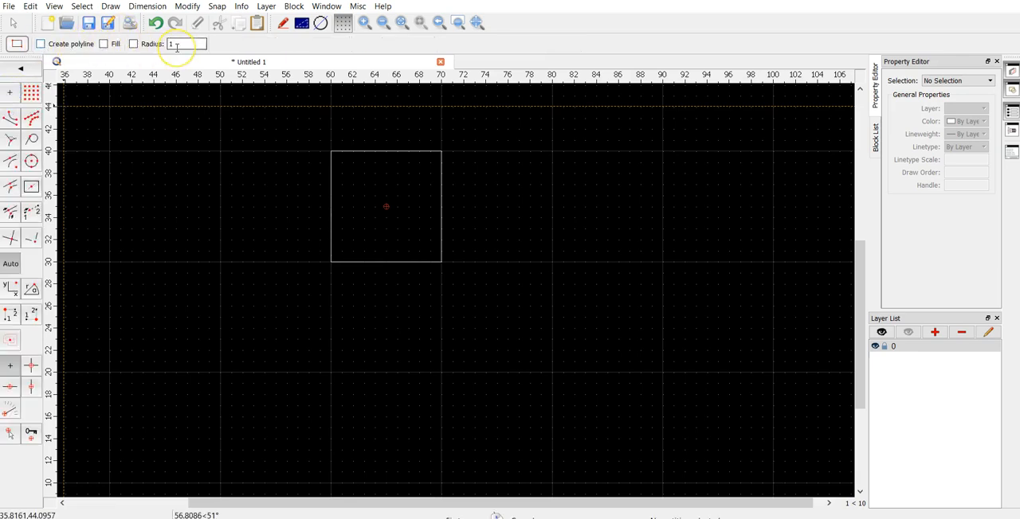
{"action": "left_click", "coordinate": [134, 44]}
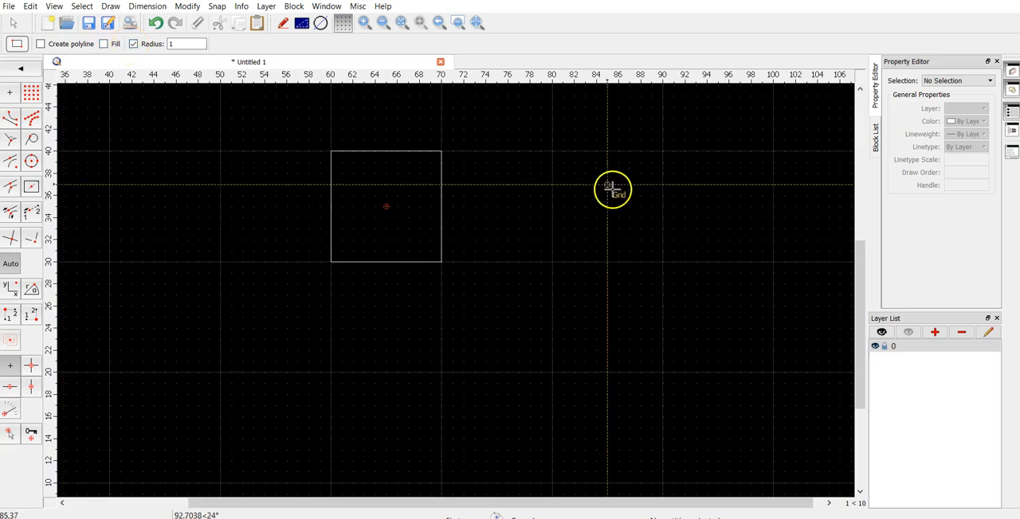
{"action": "left_click", "coordinate": [551, 151]}
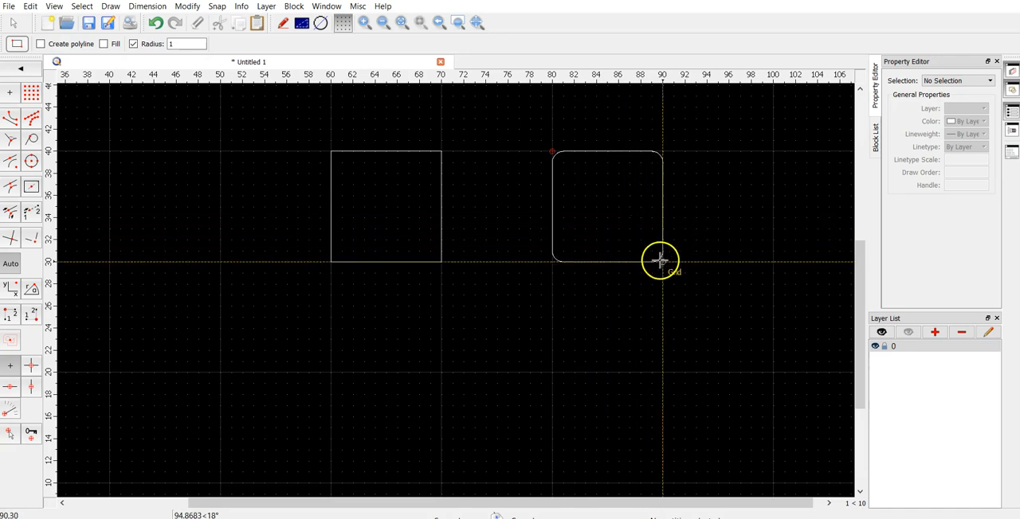
{"action": "right_click", "coordinate": [641, 227]}
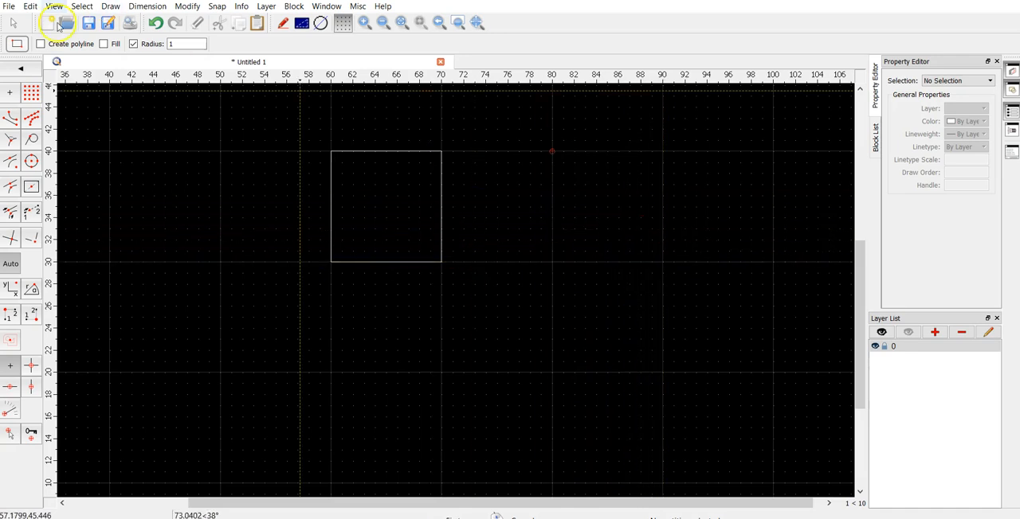
{"action": "left_click", "coordinate": [134, 43]}
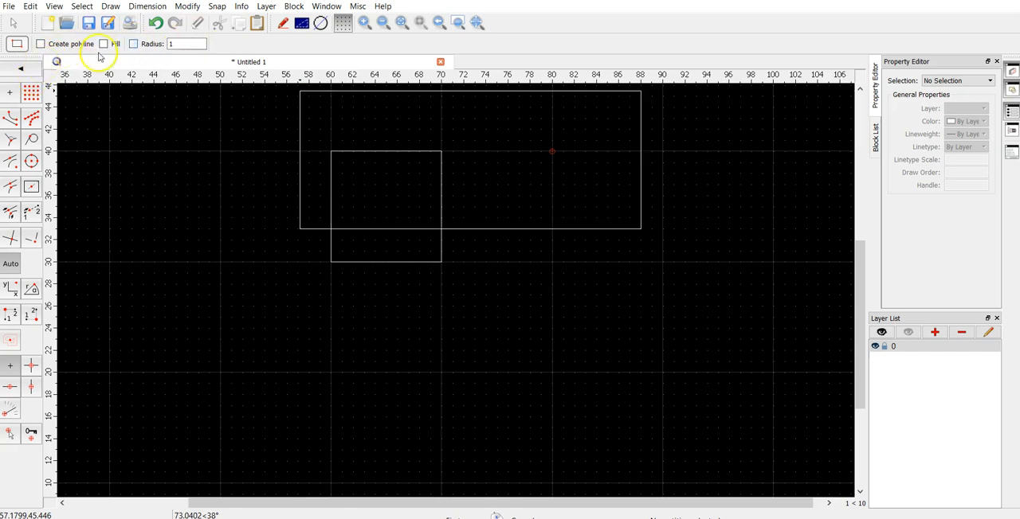
- Place a Rectangle with Size, 4 wide and 6 high, centred at 82,33, and leave the rectangle tools
{"action": "left_click", "coordinate": [35, 71]}
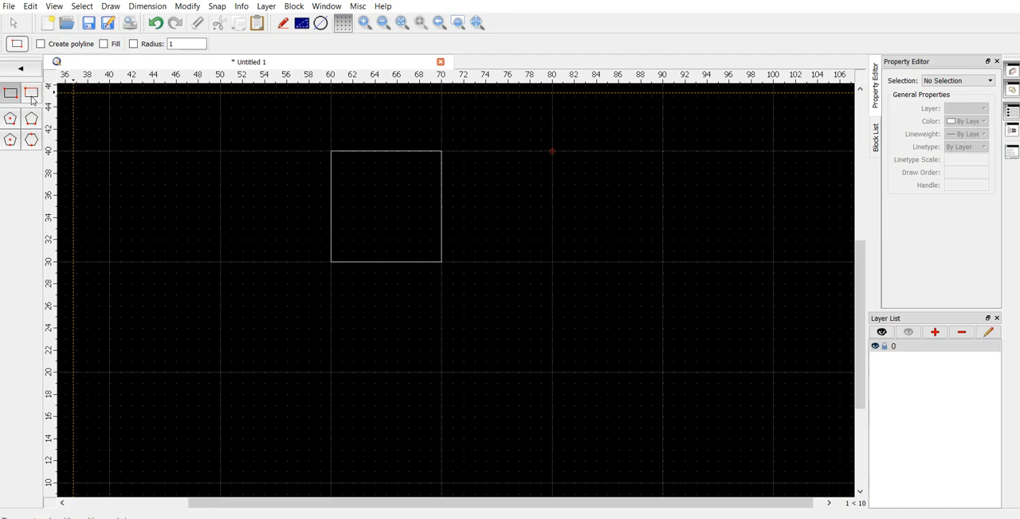
{"action": "left_click", "coordinate": [32, 94]}
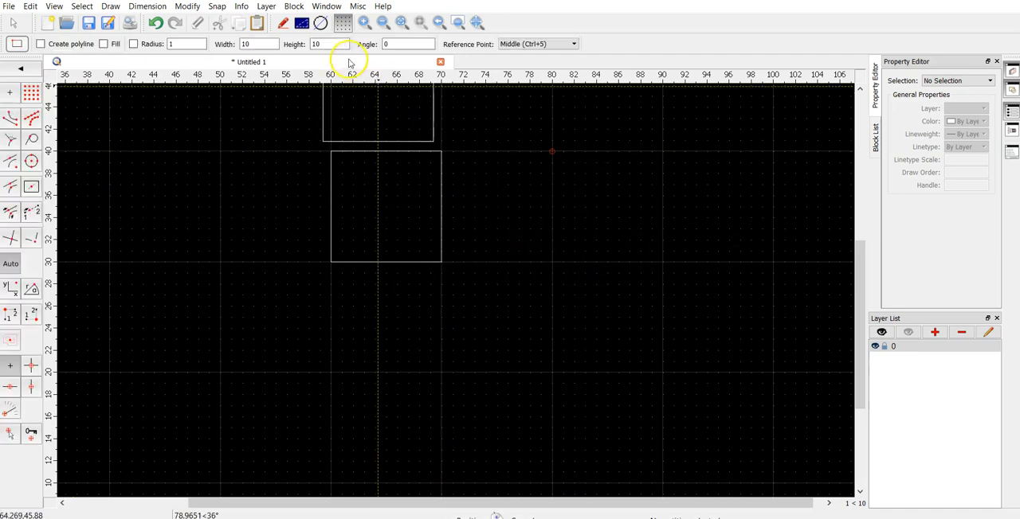
{"action": "left_click_drag", "start_coordinate": [337, 45], "coordinate": [157, 43]}
{"action": "type", "text": "6"}
{"action": "type", "text": "4"}
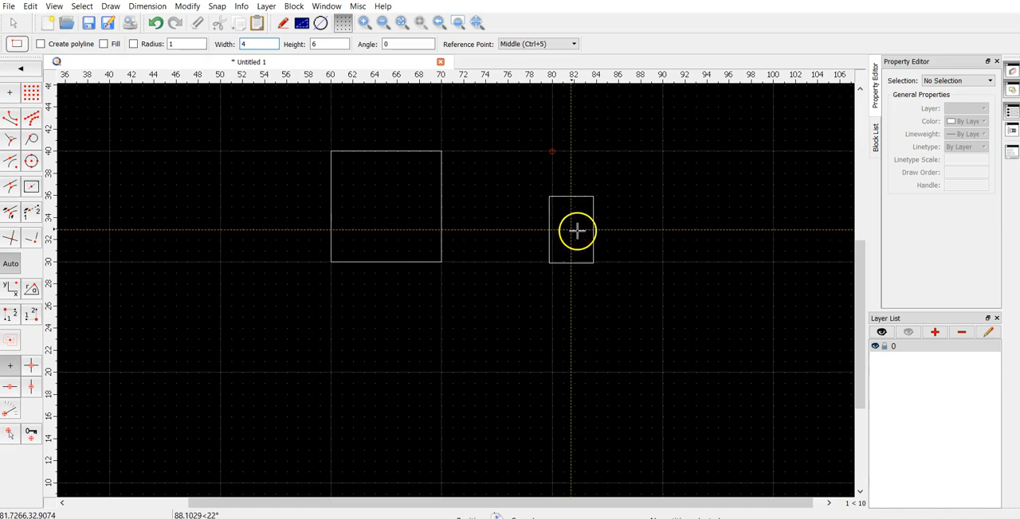
{"action": "left_click", "coordinate": [578, 231]}
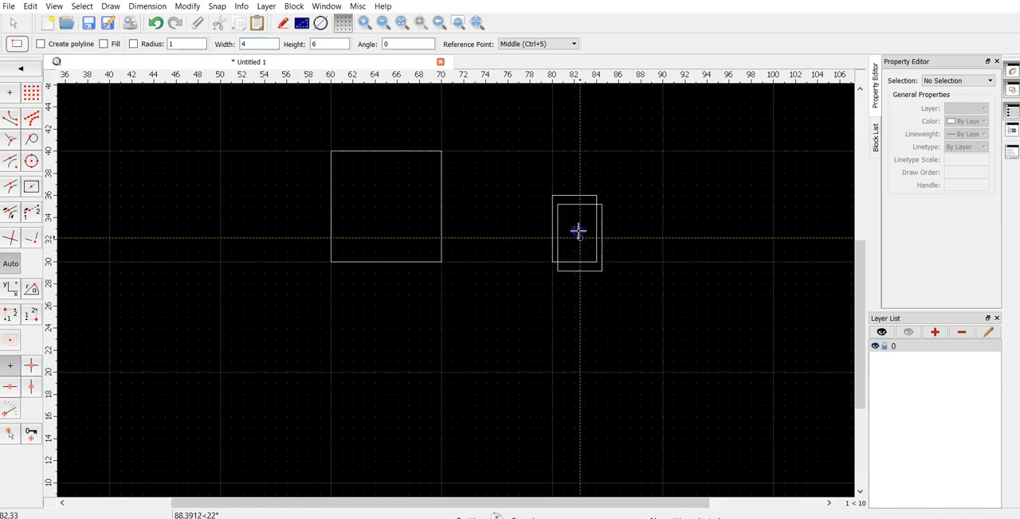
{"action": "right_click", "coordinate": [575, 289]}
{"action": "left_click", "coordinate": [310, 215]}
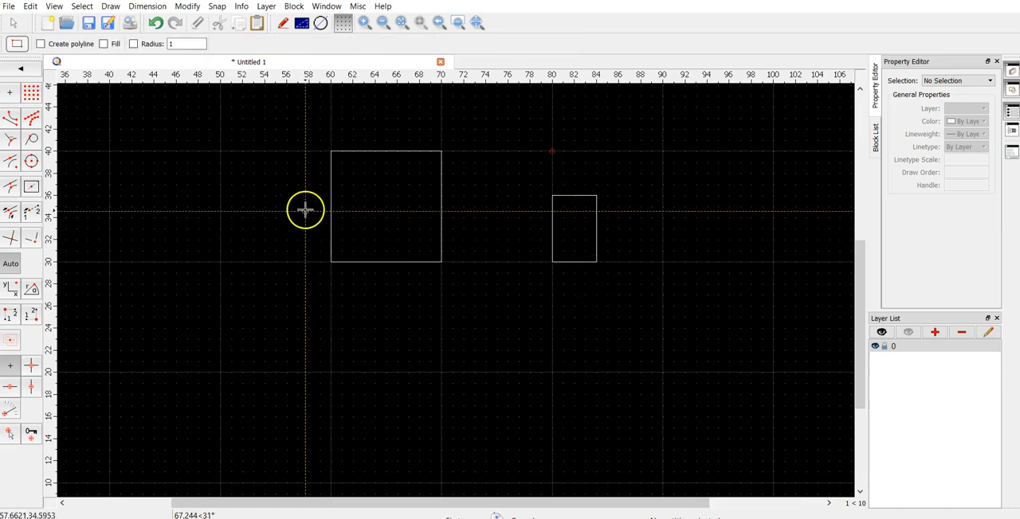
{"action": "left_click", "coordinate": [16, 23]}
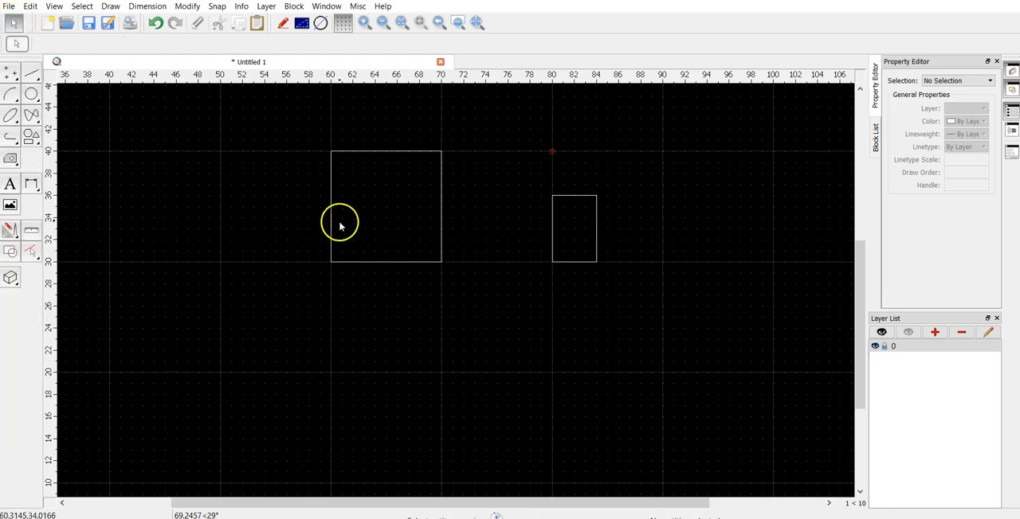
- Select both rectangles with a selection window, and clear the selection
{"action": "left_click_drag", "start_coordinate": [290, 339], "coordinate": [655, 133]}
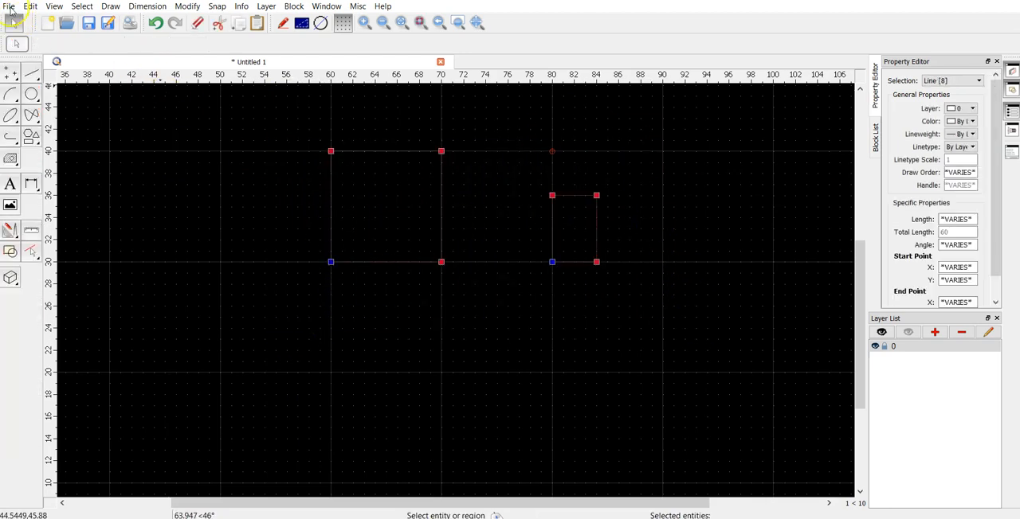
{"action": "left_click", "coordinate": [147, 113]}
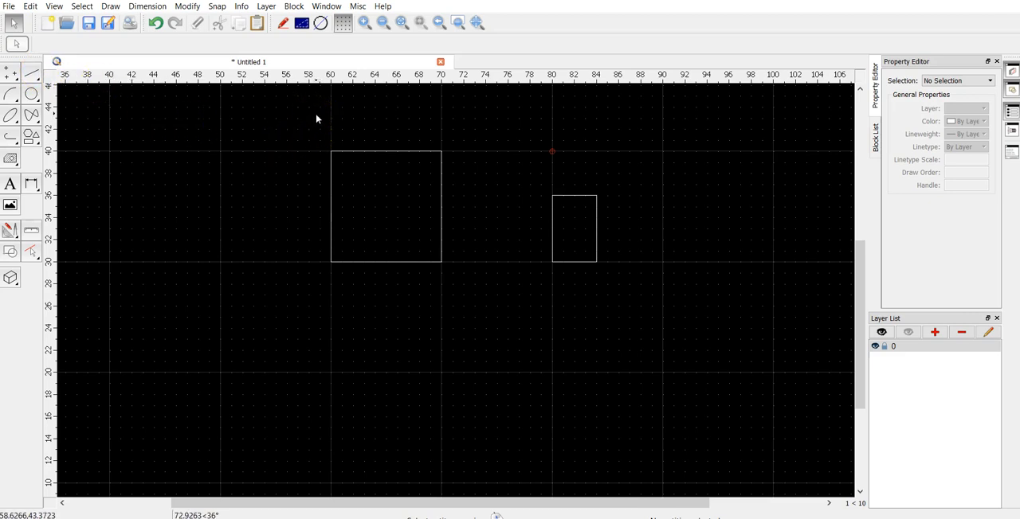
{"action": "left_click", "coordinate": [24, 23]}
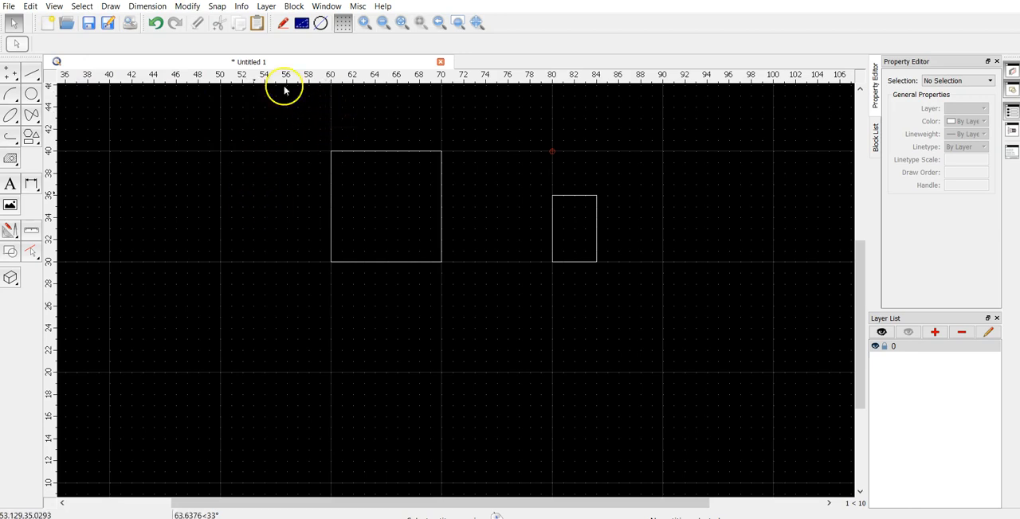
{"action": "left_click", "coordinate": [16, 24]}
- Window-select both rectangles and delete them from the drawing
{"action": "left_click_drag", "start_coordinate": [264, 103], "coordinate": [865, 421]}
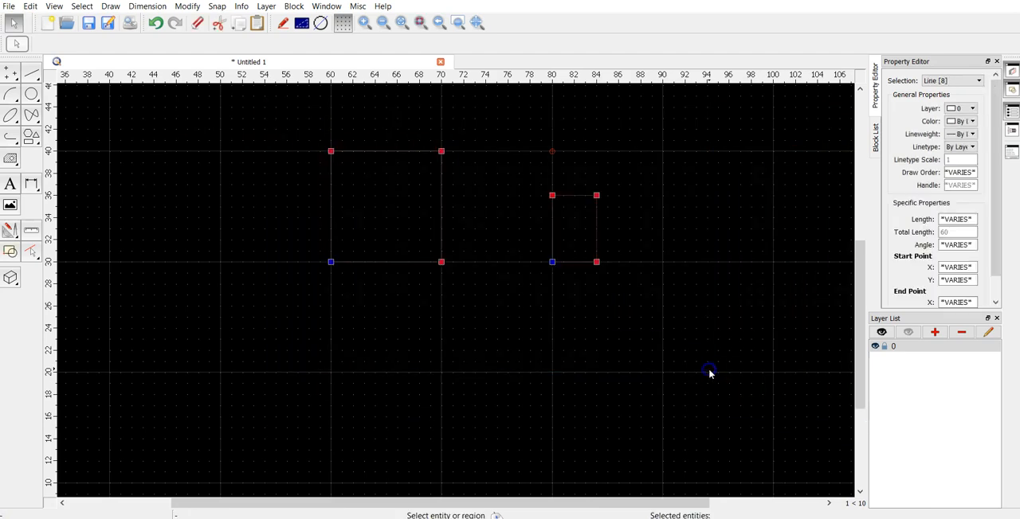
{"action": "left_click_drag", "start_coordinate": [154, 96], "coordinate": [743, 451]}
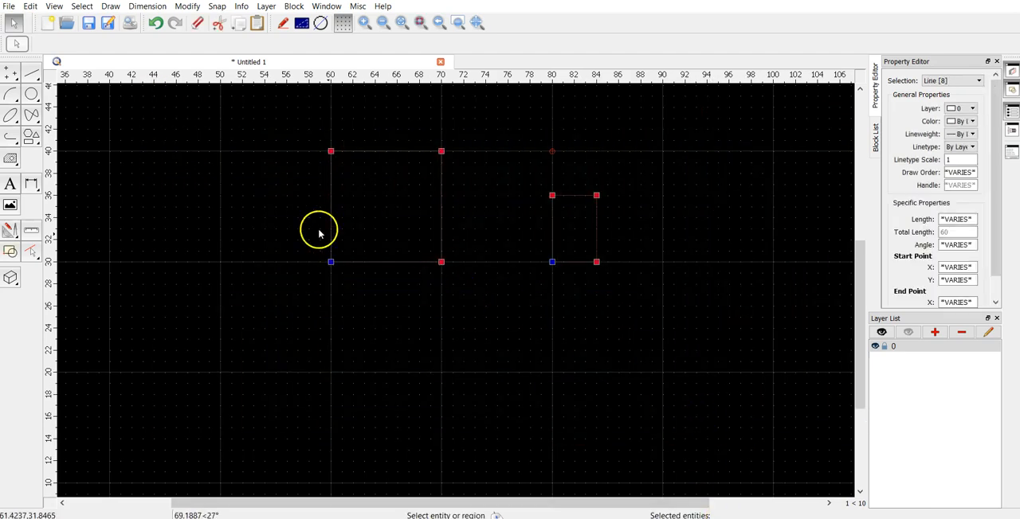
{"action": "left_click_drag", "start_coordinate": [178, 131], "coordinate": [696, 373]}
{"action": "left_click_drag", "start_coordinate": [175, 103], "coordinate": [729, 368]}
{"action": "left_click", "coordinate": [418, 314]}
{"action": "left_click_drag", "start_coordinate": [165, 109], "coordinate": [776, 386]}
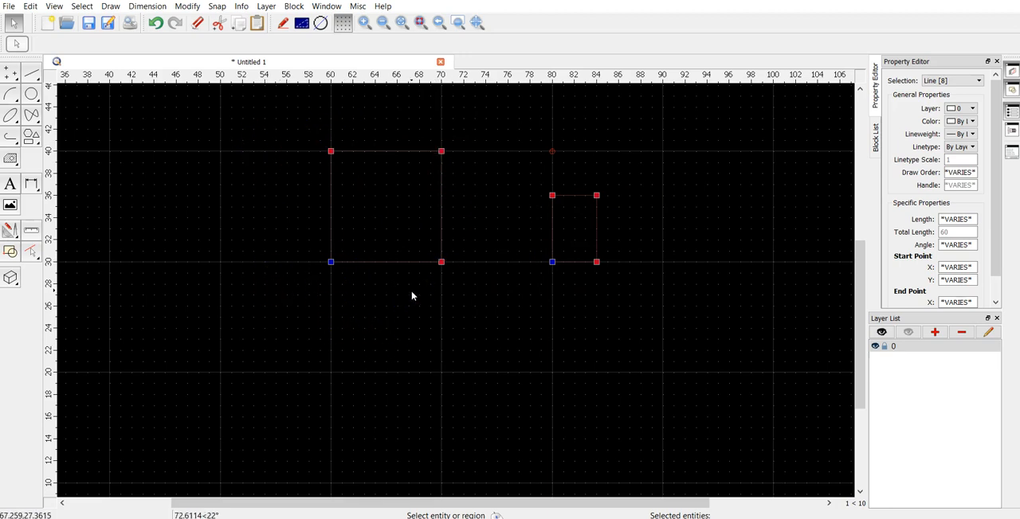
{"action": "key", "text": "Delete"}
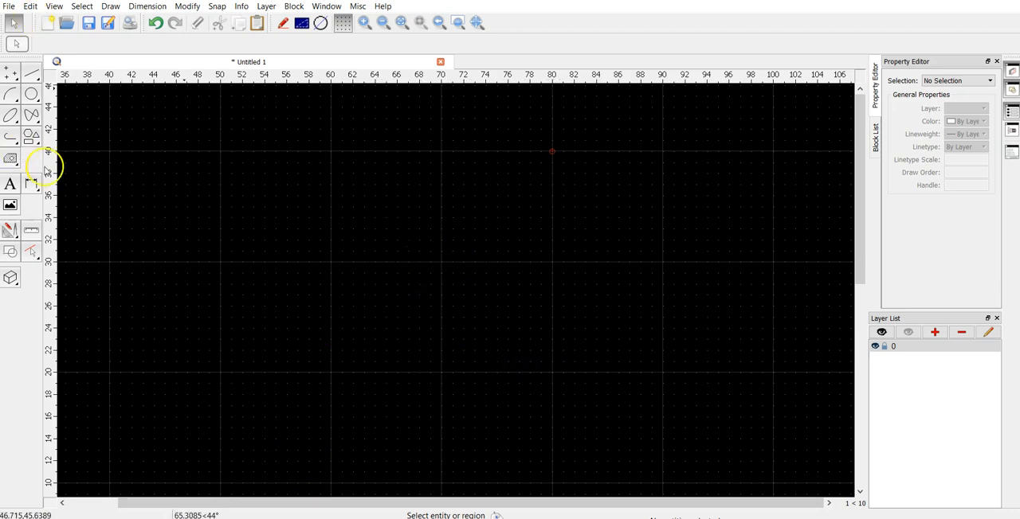
- Place a Rectangle with Size, 6 wide and 6 high, centred at 75,24
{"action": "left_click", "coordinate": [32, 138]}
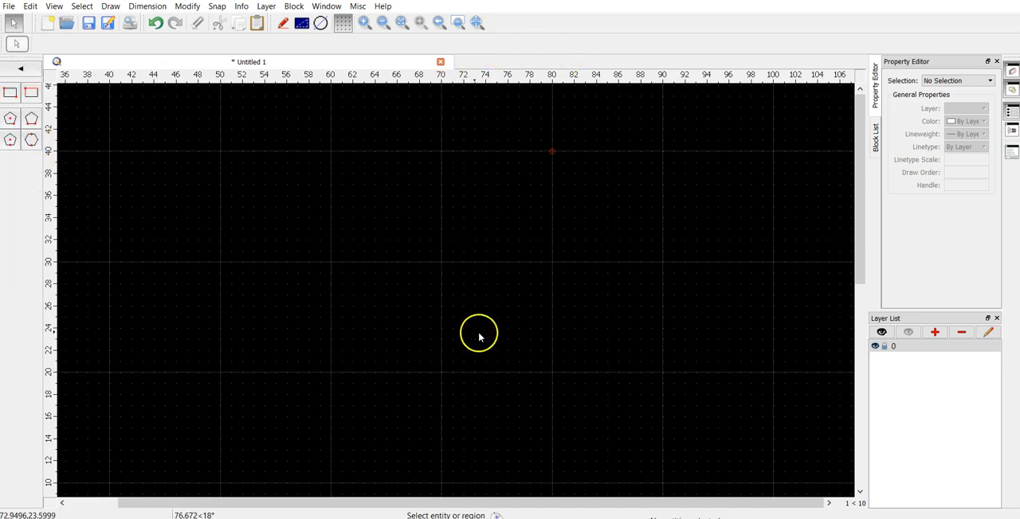
{"action": "left_click", "coordinate": [10, 92]}
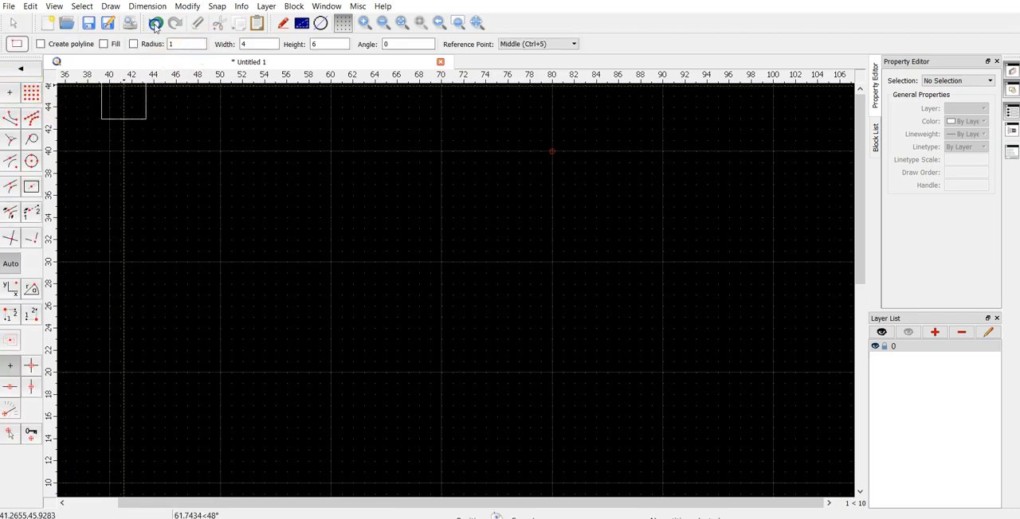
{"action": "type", "text": "66"}
{"action": "scroll", "coordinate": [510, 306], "scroll_direction": "up", "scroll_amount": 3}
{"action": "scroll", "coordinate": [502, 340], "scroll_direction": "up", "scroll_amount": 3}
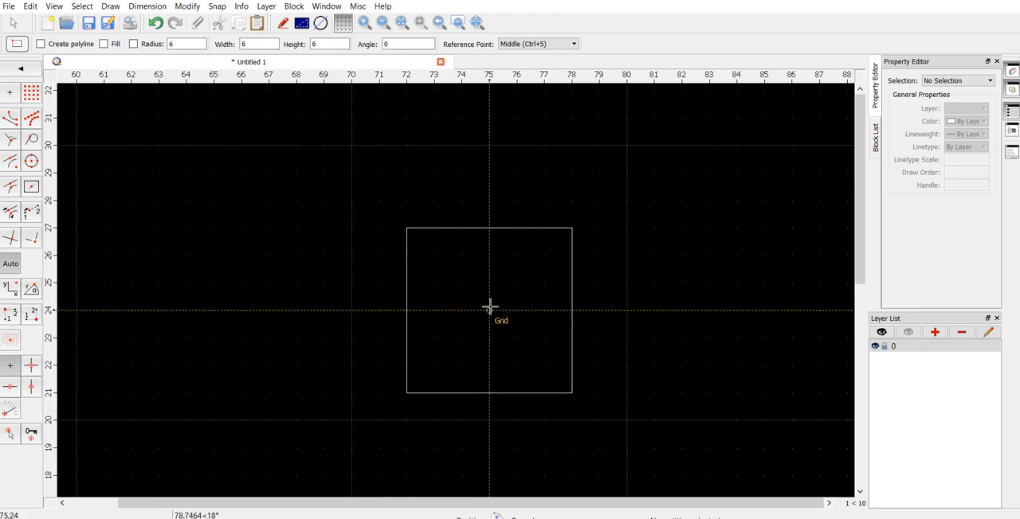
{"action": "left_click", "coordinate": [489, 307]}
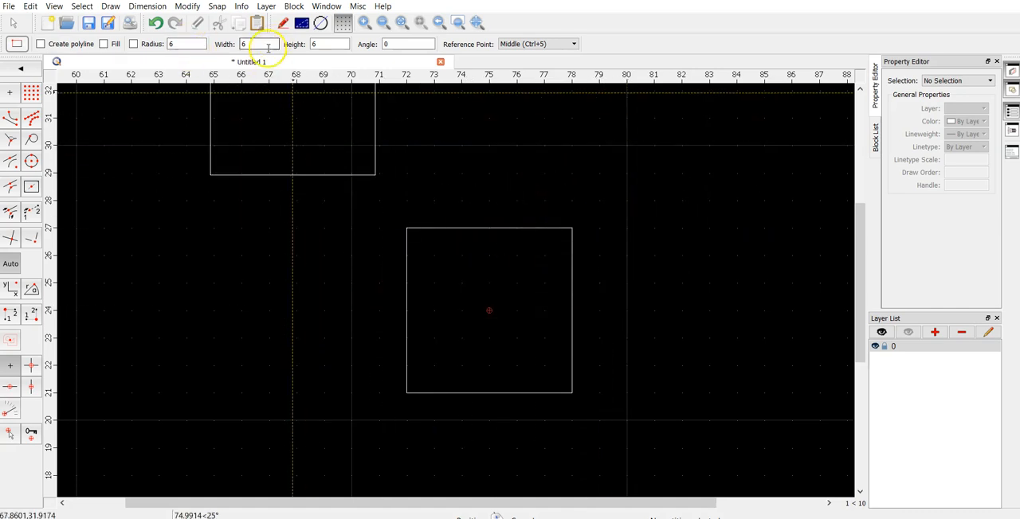
- Place a 4 by 4 Rectangle with Size concentric inside the 6 by 6 square at 75,24, and leave the tool
{"action": "type", "text": "4"}
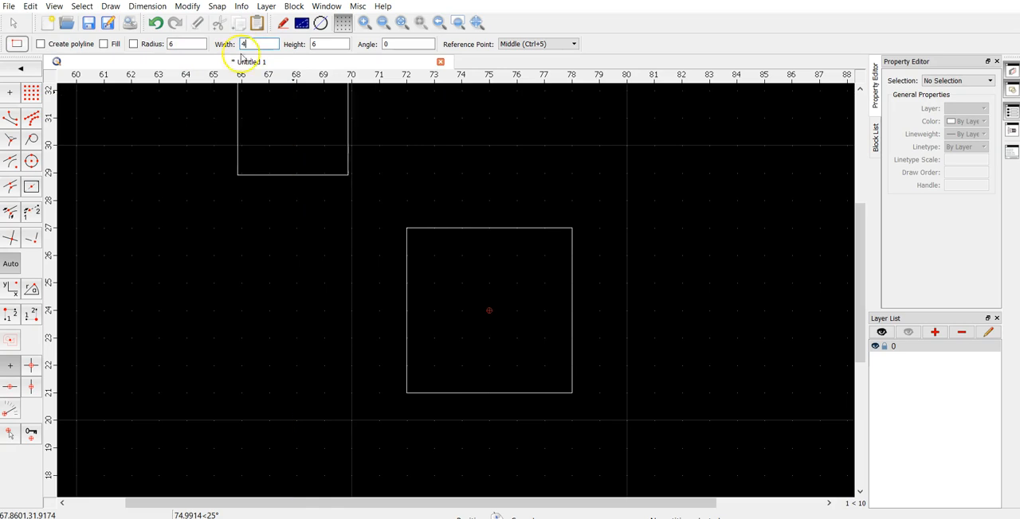
{"action": "type", "text": "4"}
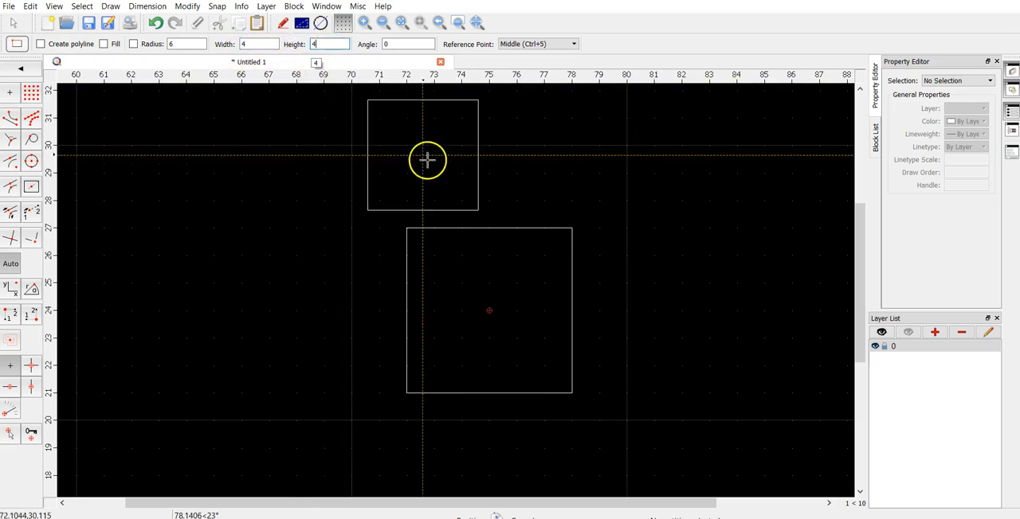
{"action": "left_click", "coordinate": [491, 310]}
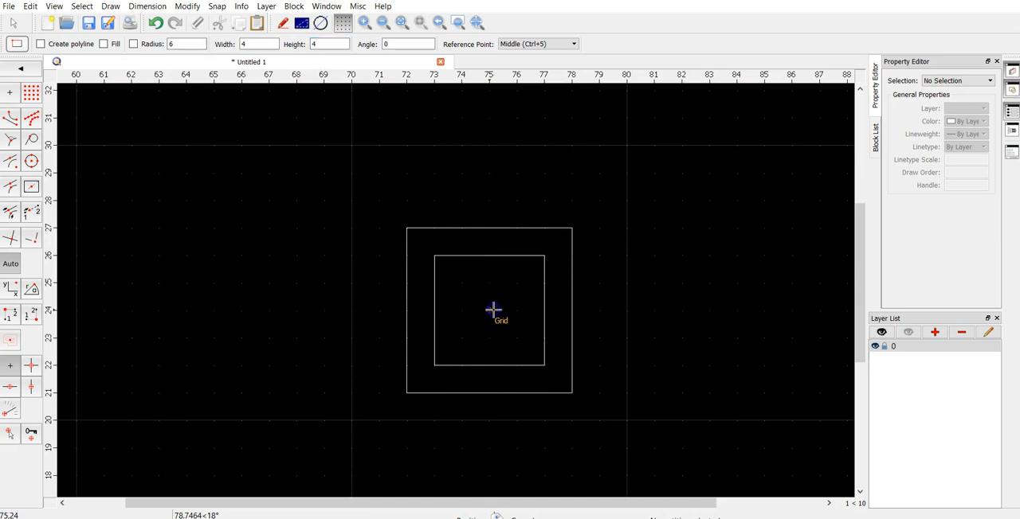
{"action": "right_click", "coordinate": [650, 215]}
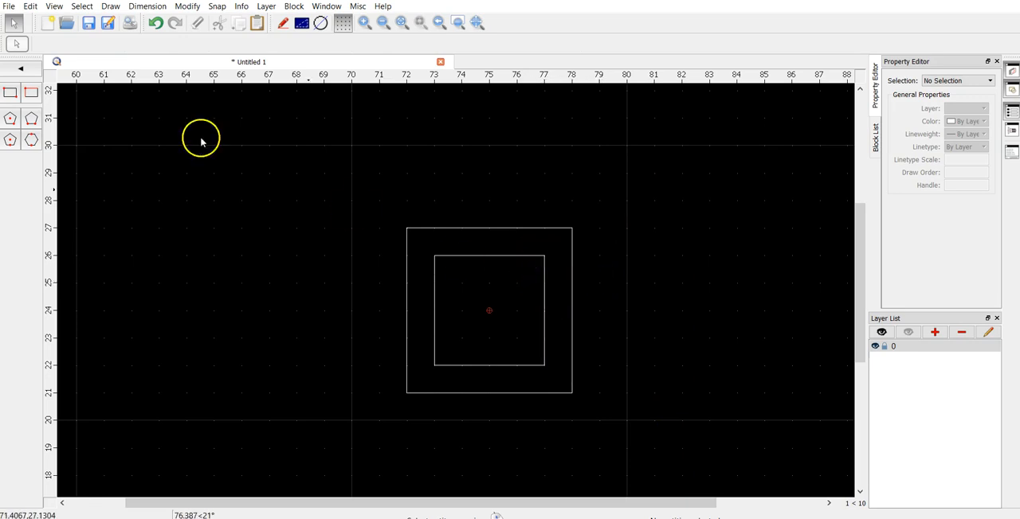
- Add a horizontal dimension between the outer square's two upper corners, with the dimension line above the square at about y = 29
{"action": "scroll", "coordinate": [422, 279], "scroll_direction": "up", "scroll_amount": 3}
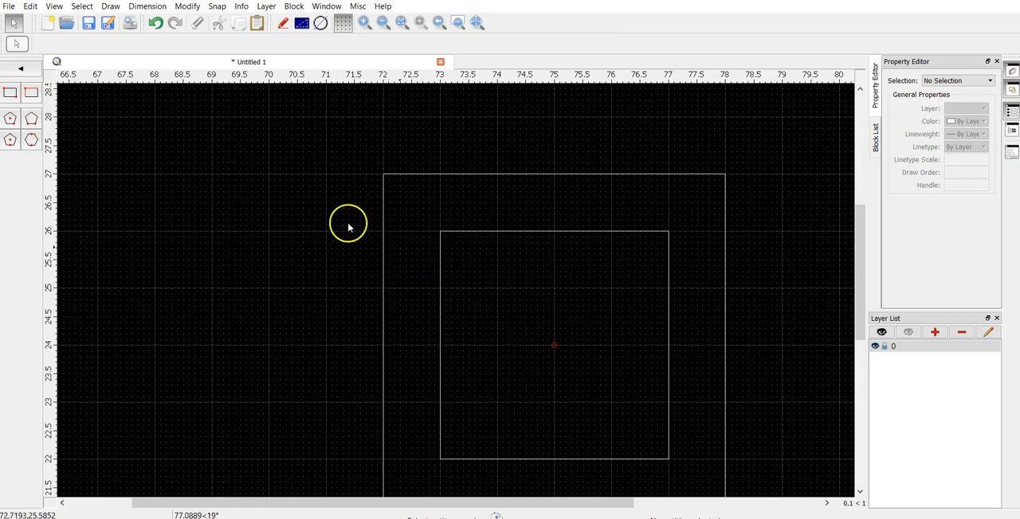
{"action": "scroll", "coordinate": [251, 192], "scroll_direction": "down", "scroll_amount": 3}
{"action": "scroll", "coordinate": [283, 206], "scroll_direction": "down", "scroll_amount": 1}
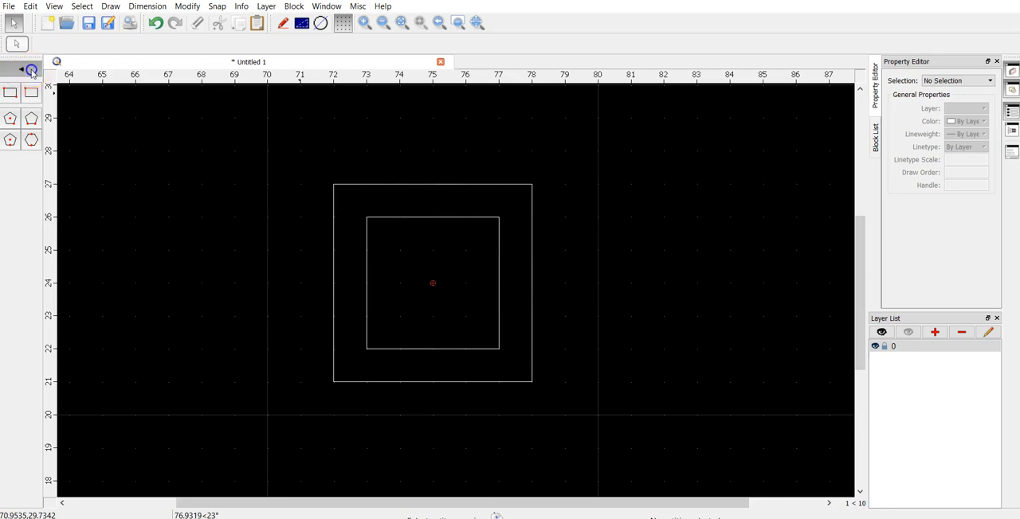
{"action": "left_click", "coordinate": [32, 70]}
{"action": "left_click", "coordinate": [32, 184]}
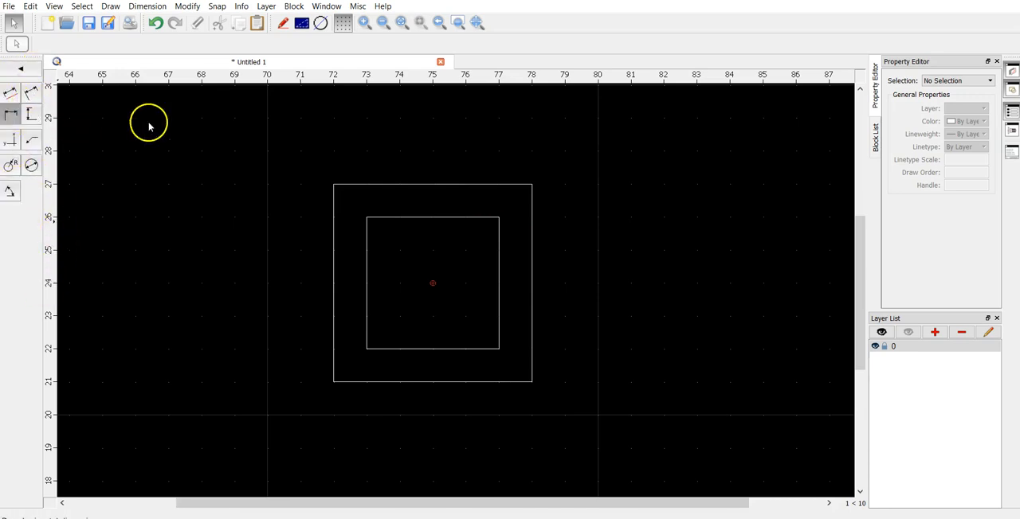
{"action": "left_click", "coordinate": [334, 183]}
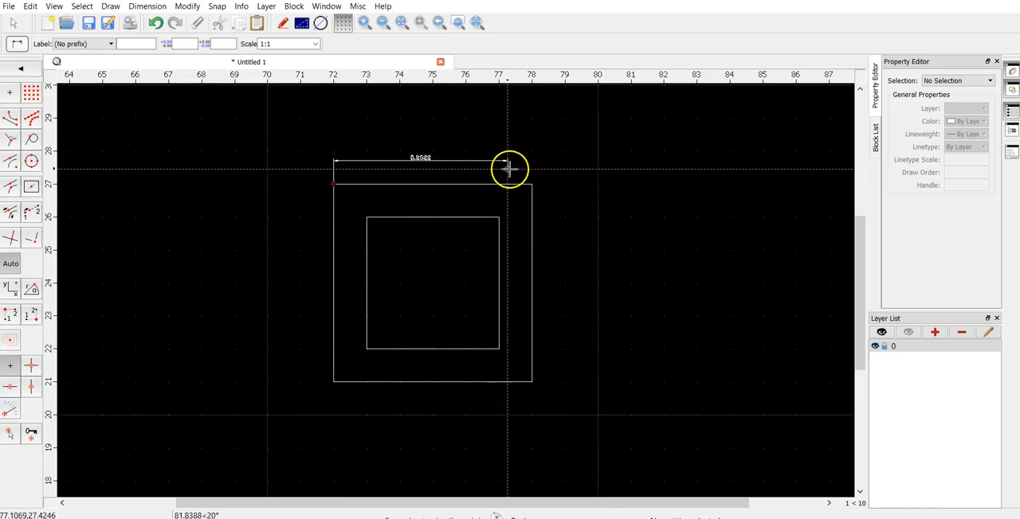
{"action": "left_click", "coordinate": [531, 181]}
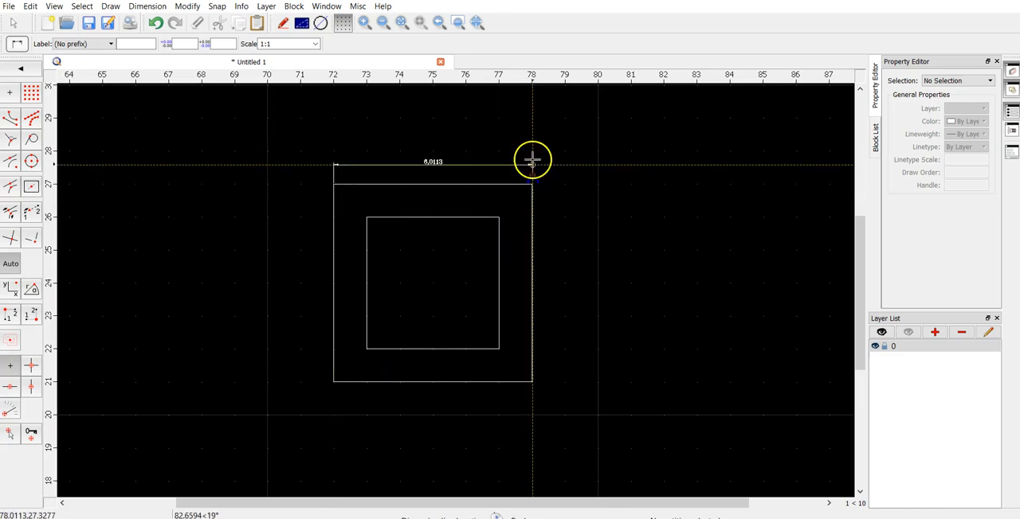
{"action": "right_click", "coordinate": [469, 157]}
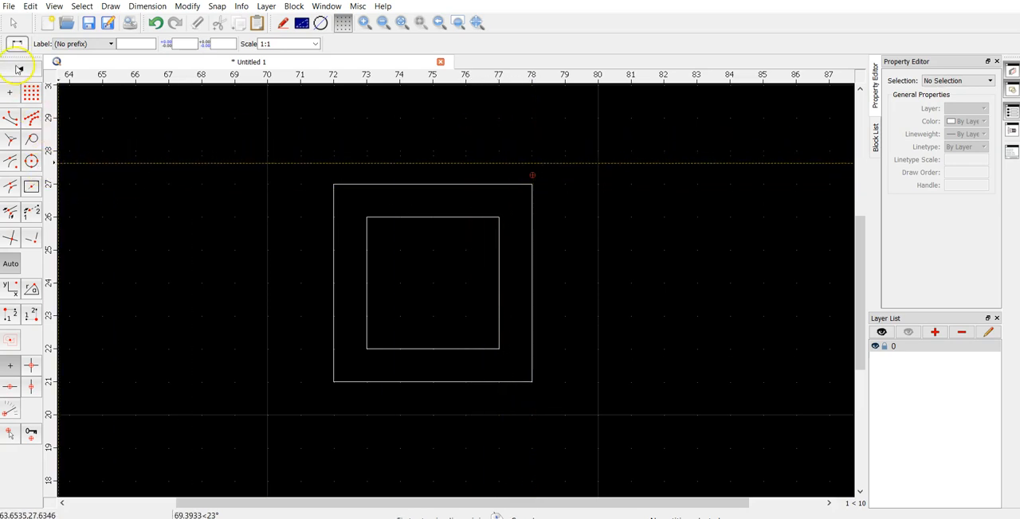
{"action": "left_click", "coordinate": [334, 184]}
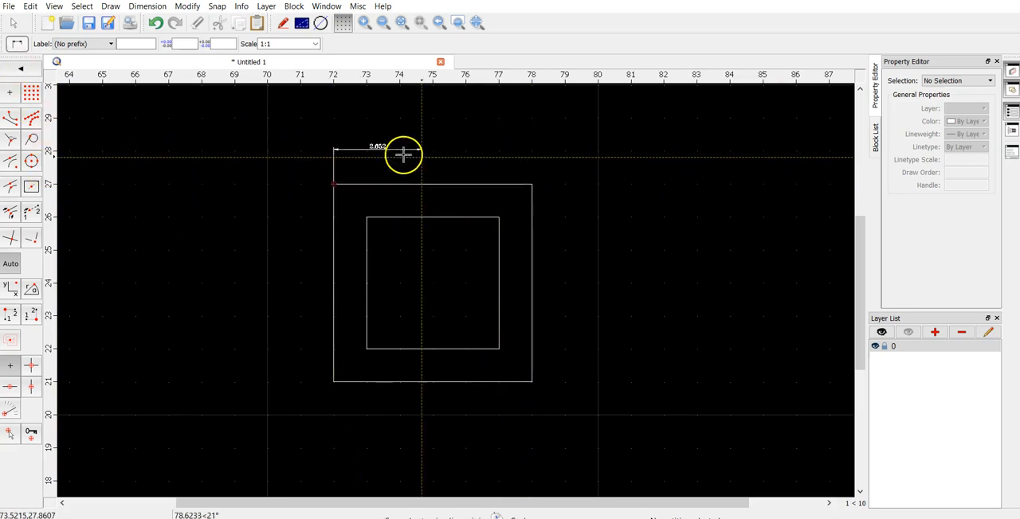
{"action": "left_click", "coordinate": [531, 183]}
{"action": "left_click", "coordinate": [530, 118]}
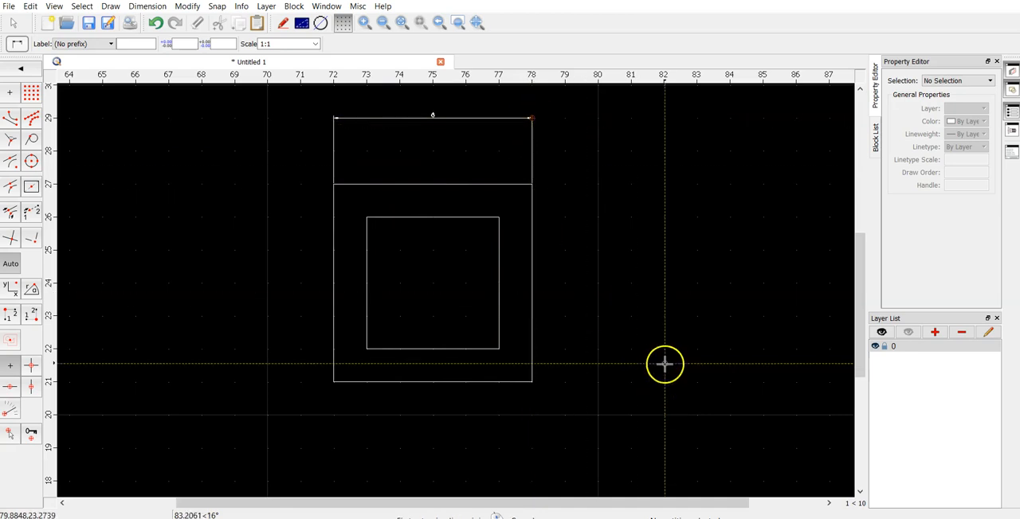
- Add a vertical dimension to the inner square's right side, with the dimension line outside the outer square at about x = 81
{"action": "left_click", "coordinate": [498, 216]}
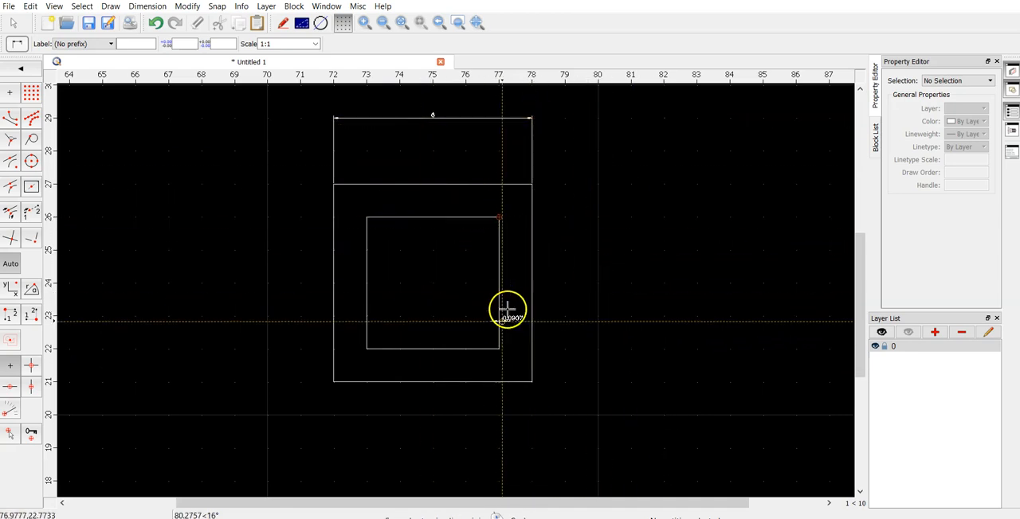
{"action": "right_click", "coordinate": [591, 242]}
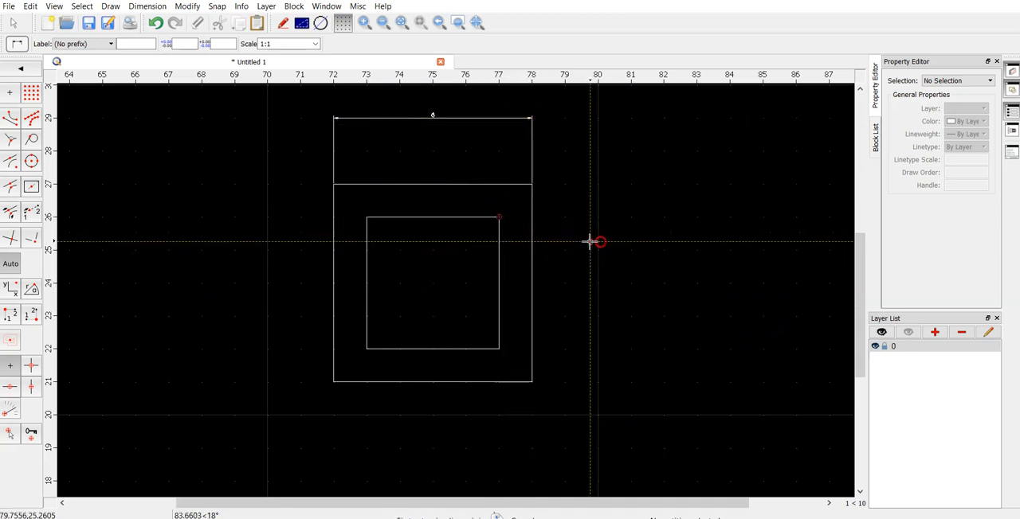
{"action": "left_click", "coordinate": [31, 74]}
{"action": "left_click", "coordinate": [31, 112]}
{"action": "left_click", "coordinate": [501, 216]}
{"action": "left_click", "coordinate": [500, 348]}
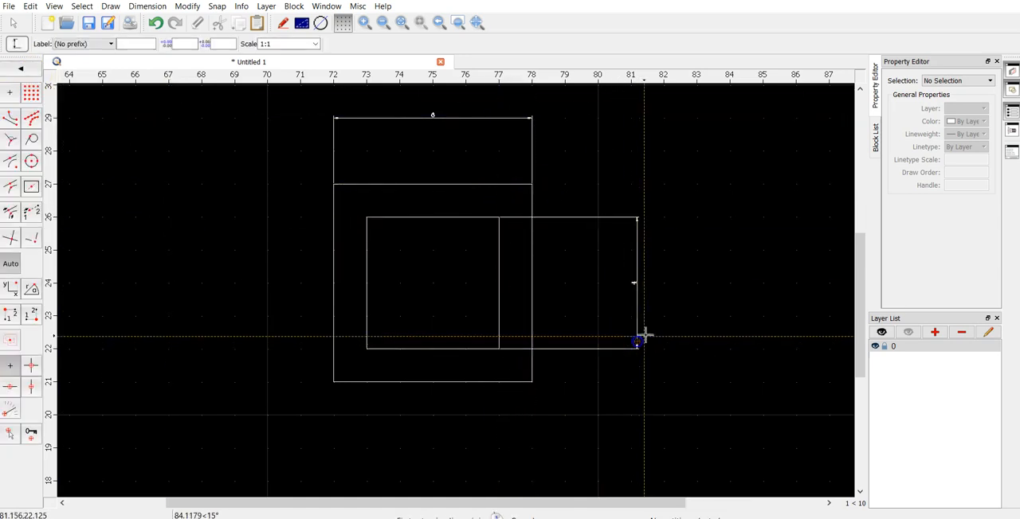
- Examine the horizontal and vertical dimensions on the squares up close, and undo both of them
{"action": "scroll", "coordinate": [637, 298], "scroll_direction": "up", "scroll_amount": 6}
{"action": "scroll", "coordinate": [613, 264], "scroll_direction": "down", "scroll_amount": 10}
{"action": "right_click", "coordinate": [545, 232]}
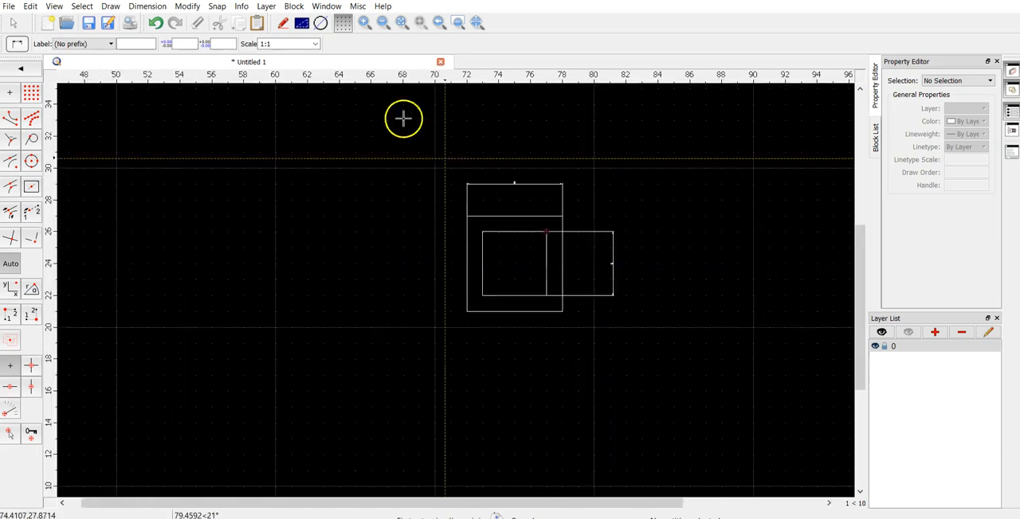
{"action": "scroll", "coordinate": [546, 194], "scroll_direction": "up", "scroll_amount": 8}
{"action": "scroll", "coordinate": [483, 186], "scroll_direction": "down", "scroll_amount": 4}
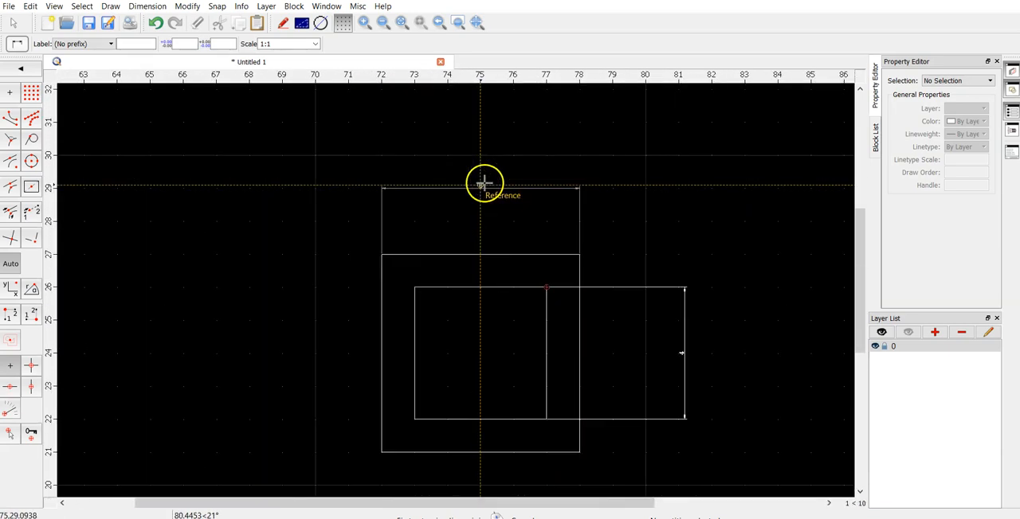
{"action": "left_click", "coordinate": [483, 184]}
{"action": "scroll", "coordinate": [484, 199], "scroll_direction": "down", "scroll_amount": 2}
{"action": "scroll", "coordinate": [676, 346], "scroll_direction": "up", "scroll_amount": 2}
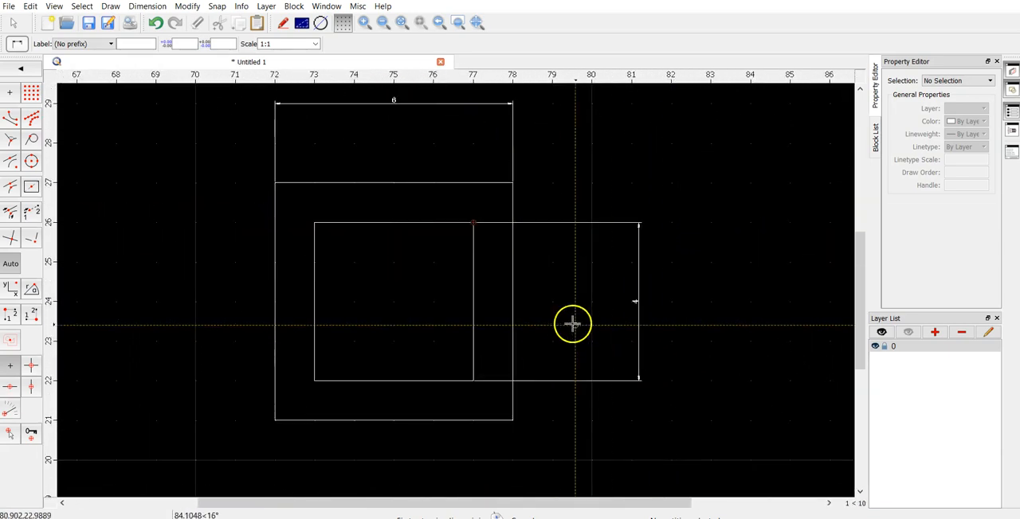
{"action": "right_click", "coordinate": [460, 338]}
{"action": "key", "text": "ctrl+z"}
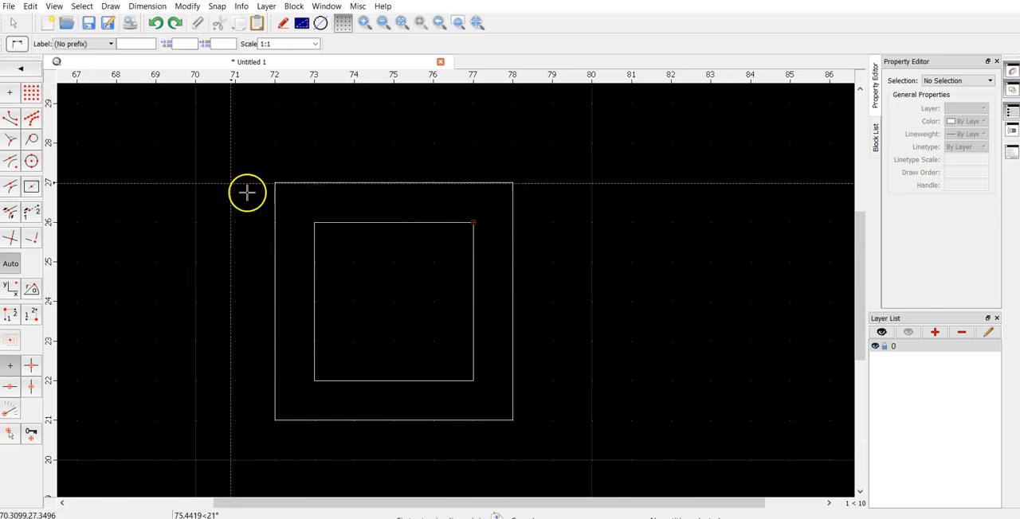
- Dimension the horizontal gap between the left sides of the outer and inner squares, undo it, and leave the dimension tools
{"action": "left_click", "coordinate": [275, 219]}
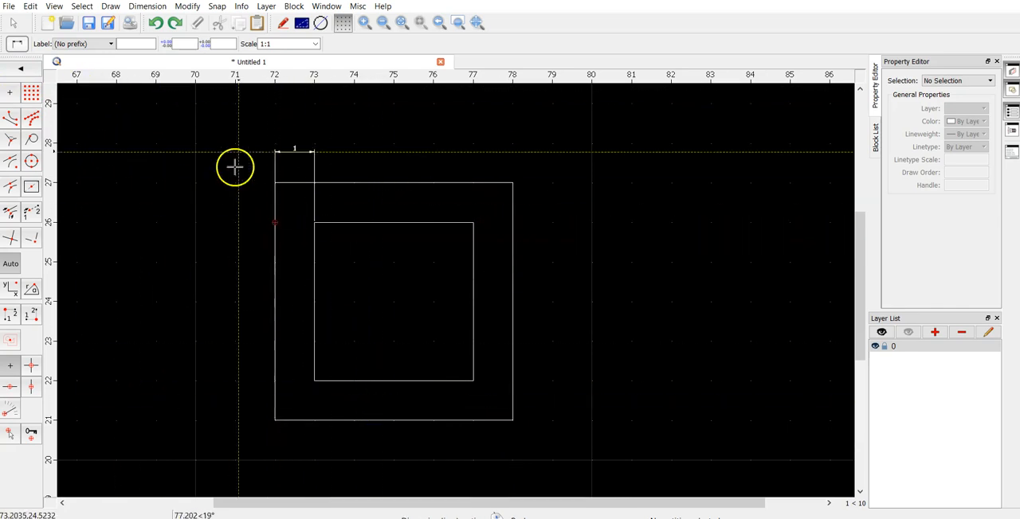
{"action": "left_click", "coordinate": [287, 136]}
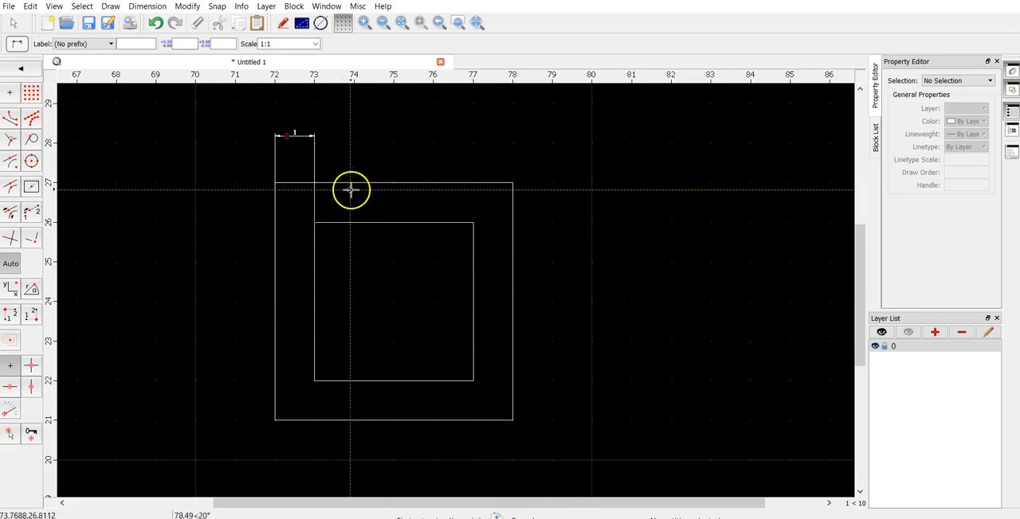
{"action": "key", "text": "ctrl+z"}
{"action": "left_click", "coordinate": [21, 69]}
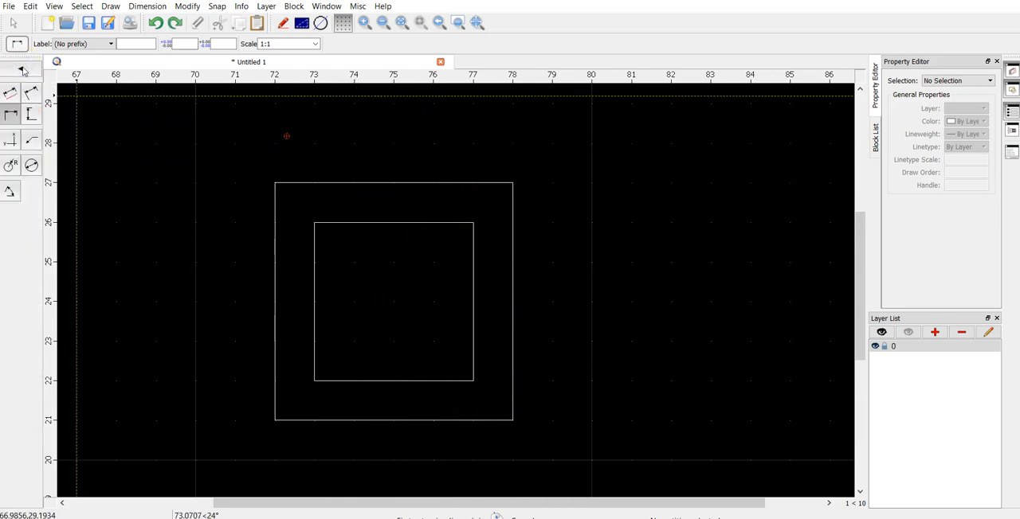
{"action": "left_click", "coordinate": [23, 71]}
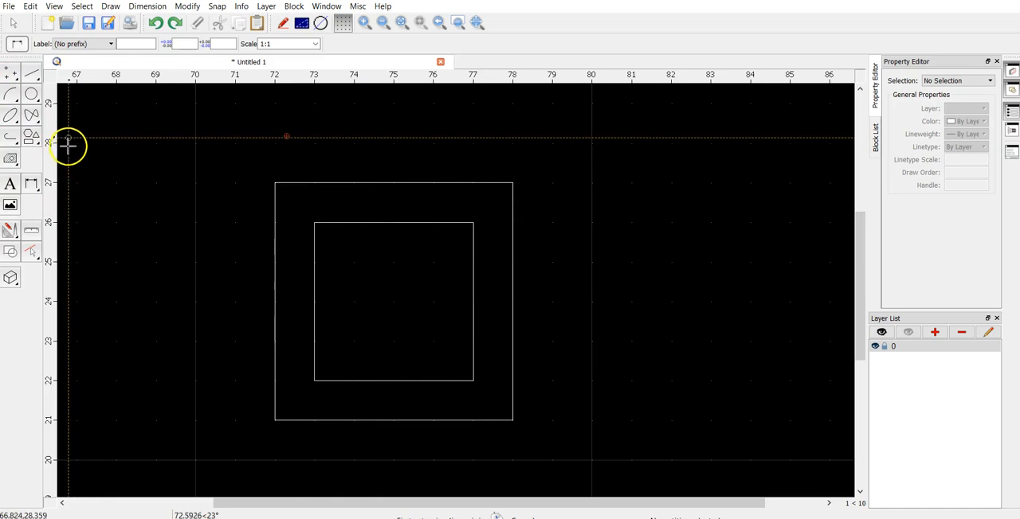
- Place Center, Diameter circles of diameter .52, using the middle reference point, on the inner square's two upper corners
{"action": "left_click", "coordinate": [31, 96]}
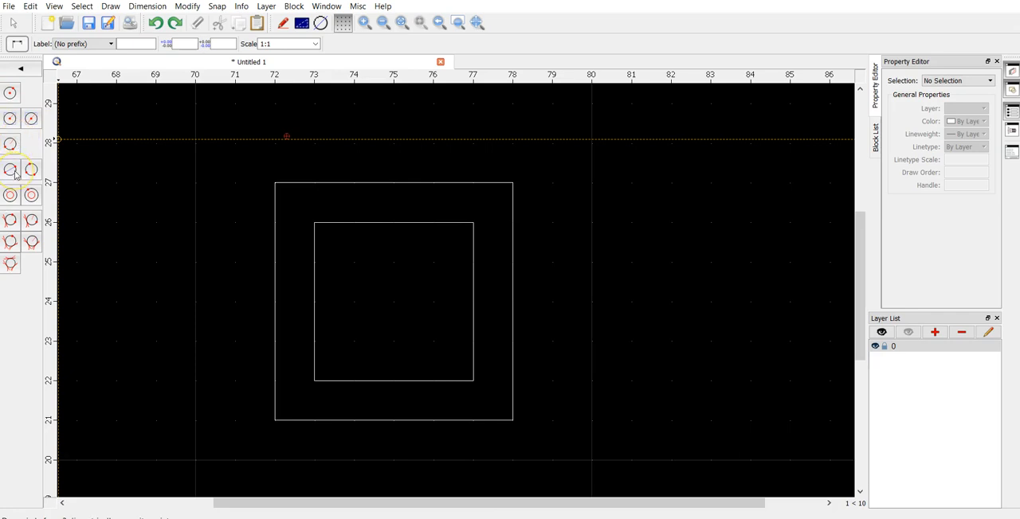
{"action": "left_click", "coordinate": [29, 122]}
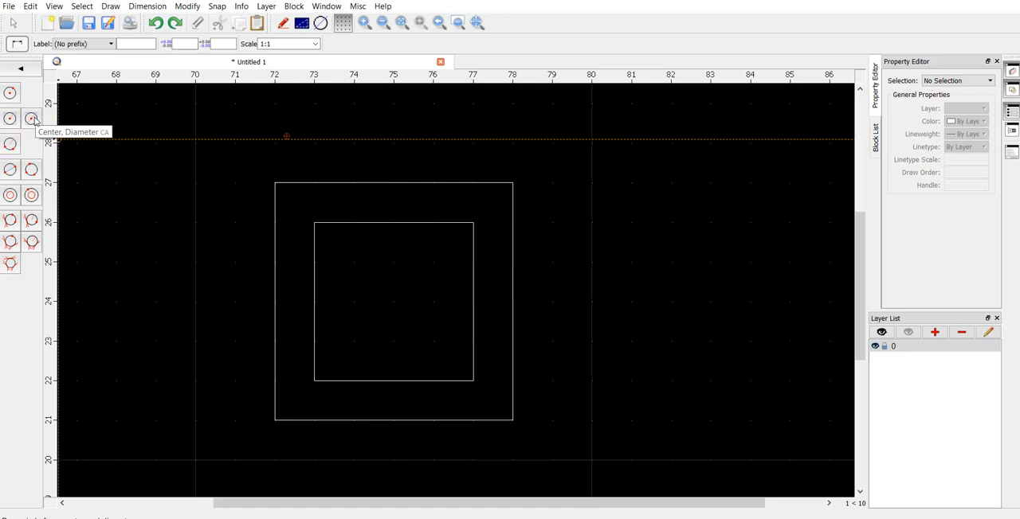
{"action": "left_click", "coordinate": [32, 119]}
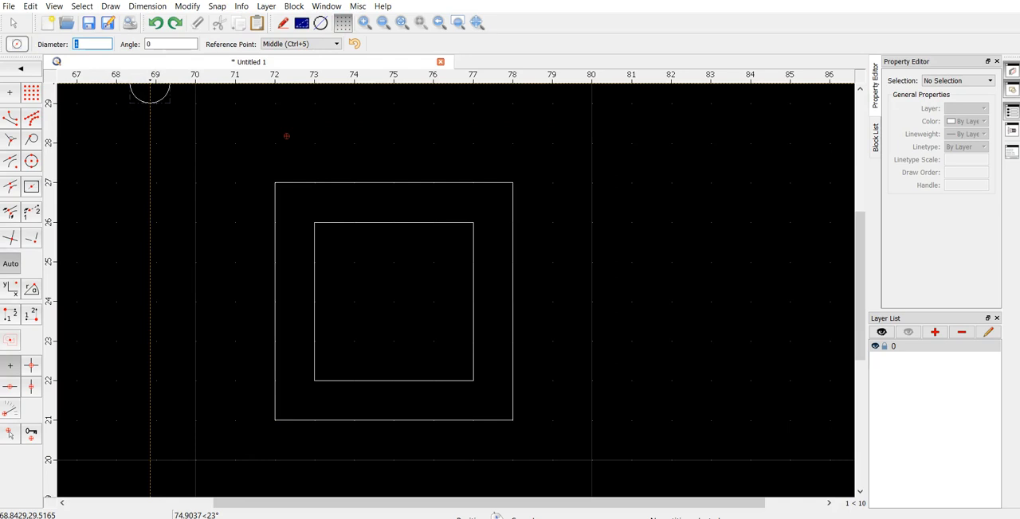
{"action": "type", "text": ".52"}
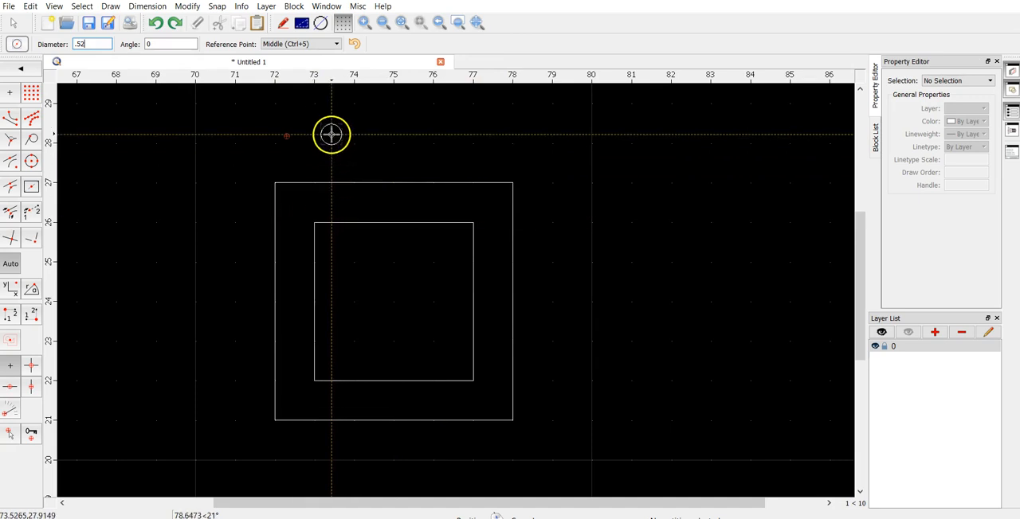
{"action": "left_click", "coordinate": [302, 44]}
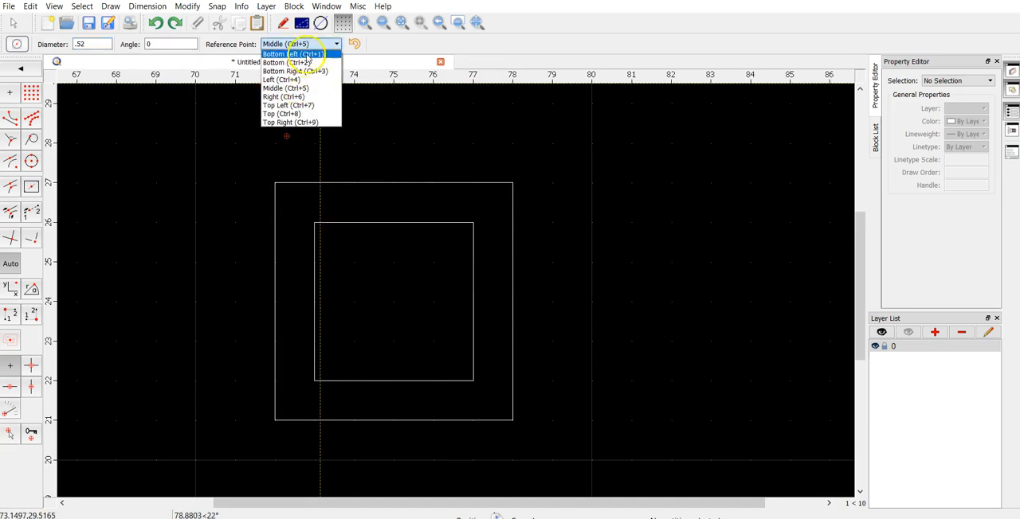
{"action": "left_click", "coordinate": [309, 44]}
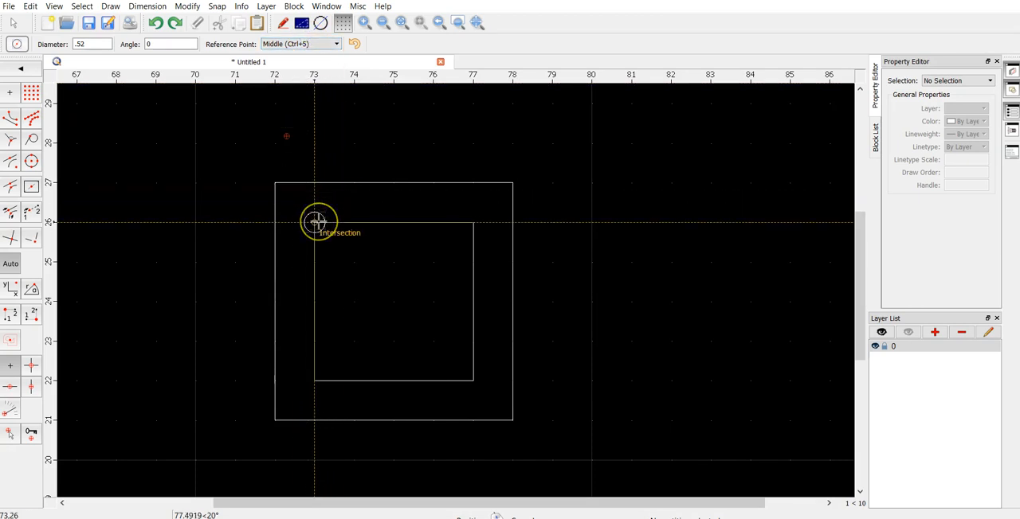
{"action": "scroll", "coordinate": [314, 221], "scroll_direction": "up", "scroll_amount": 5}
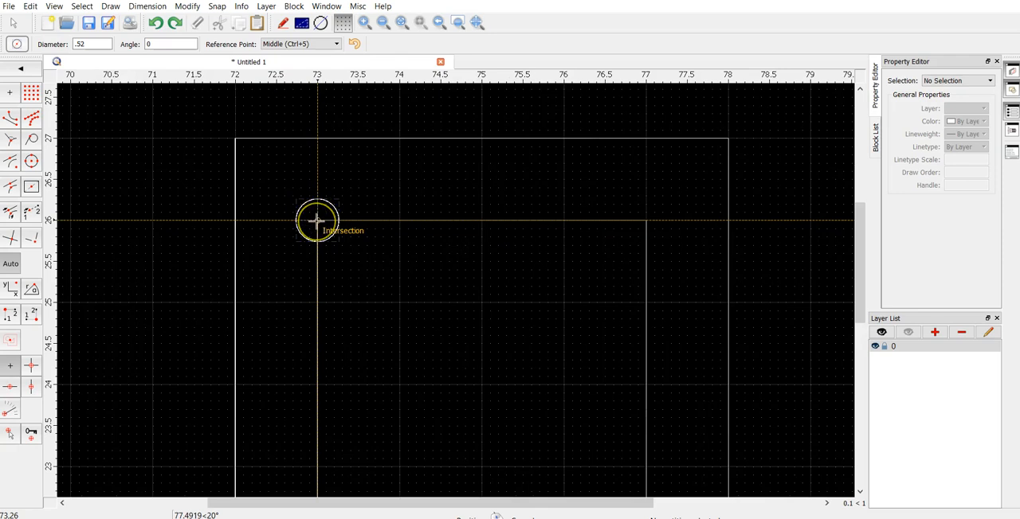
{"action": "scroll", "coordinate": [316, 220], "scroll_direction": "down", "scroll_amount": 5}
{"action": "scroll", "coordinate": [316, 221], "scroll_direction": "up", "scroll_amount": 5}
{"action": "left_click", "coordinate": [319, 219]}
{"action": "left_click", "coordinate": [646, 220]}
{"action": "scroll", "coordinate": [625, 231], "scroll_direction": "down", "scroll_amount": 5}
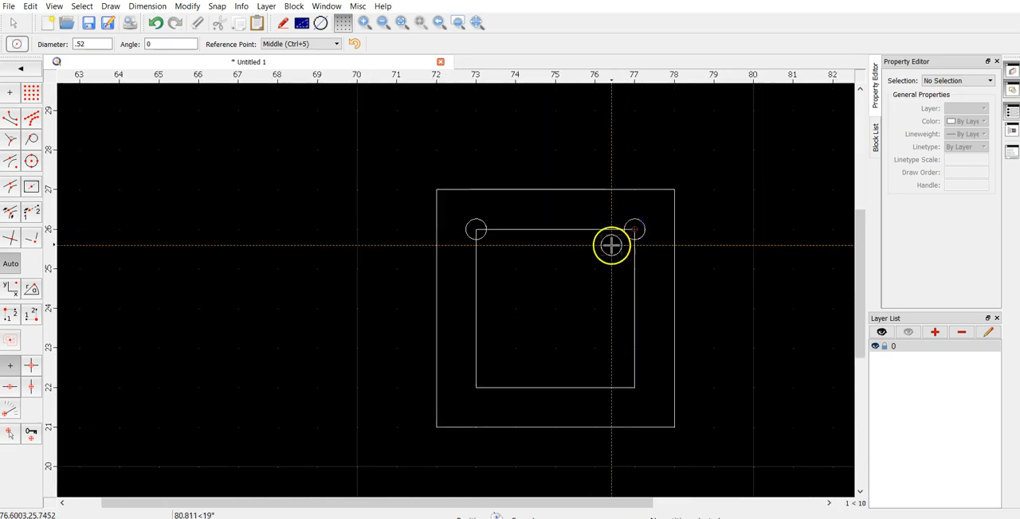
- Place .52 diameter circles on the inner square's two lower corners and a diameter 2 circle at the square's centre
{"action": "left_click", "coordinate": [476, 387]}
{"action": "left_click", "coordinate": [637, 387]}
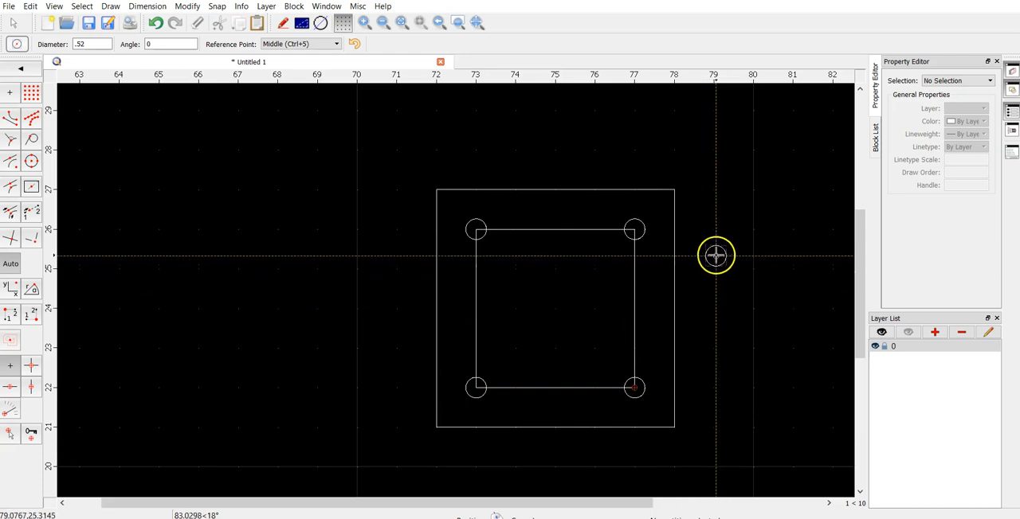
{"action": "double_click", "coordinate": [105, 44]}
{"action": "type", "text": "2"}
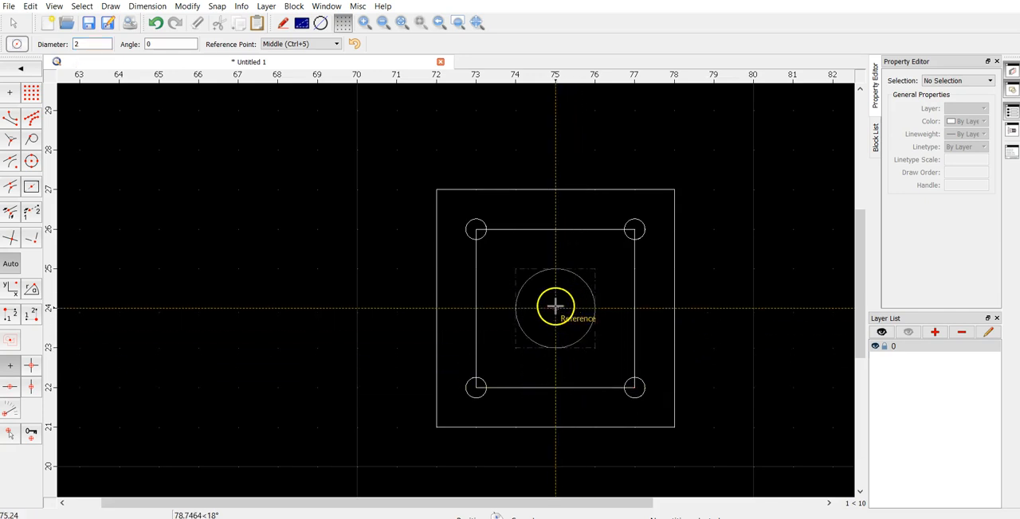
{"action": "left_click", "coordinate": [556, 309]}
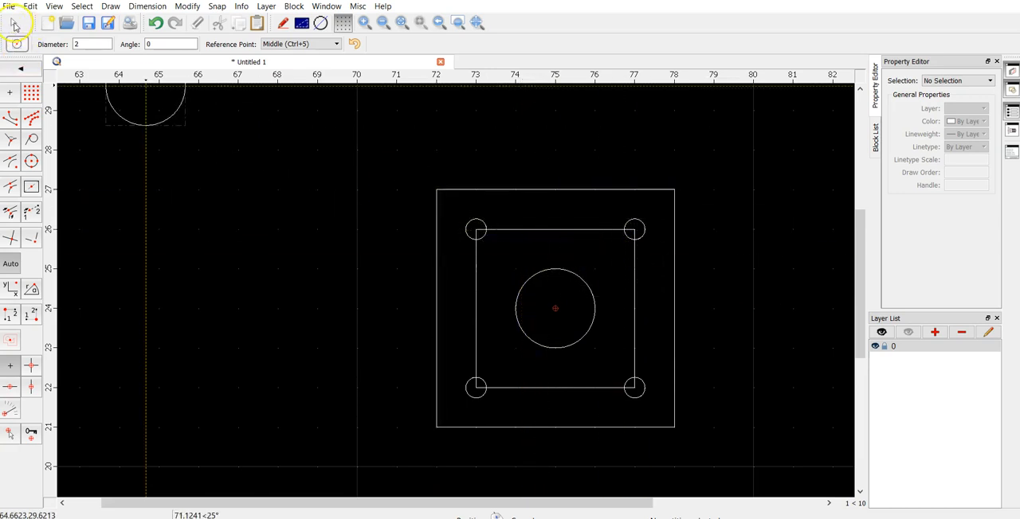
{"action": "left_click", "coordinate": [13, 23]}
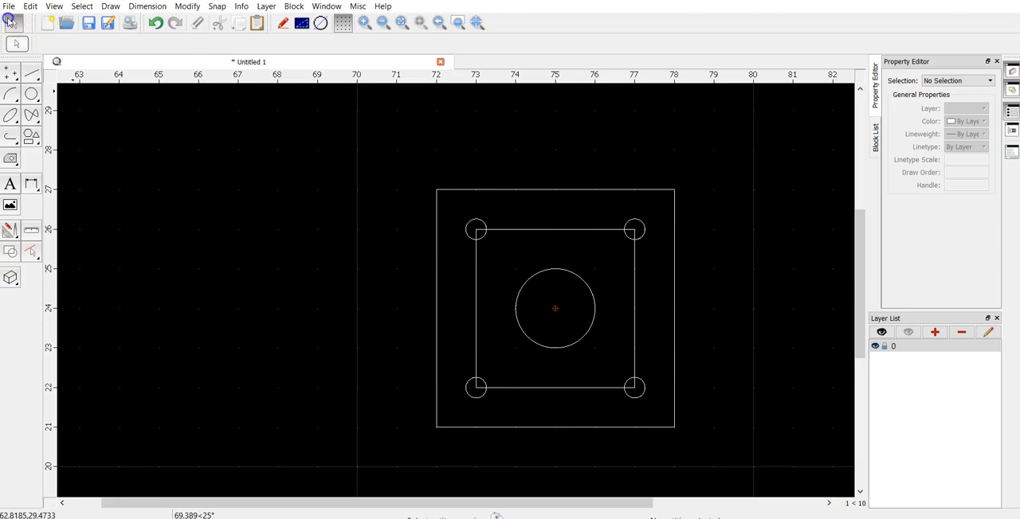
- Delete the four lines of the inner square, keeping the corner circles and the centre circle
{"action": "left_click", "coordinate": [555, 230]}
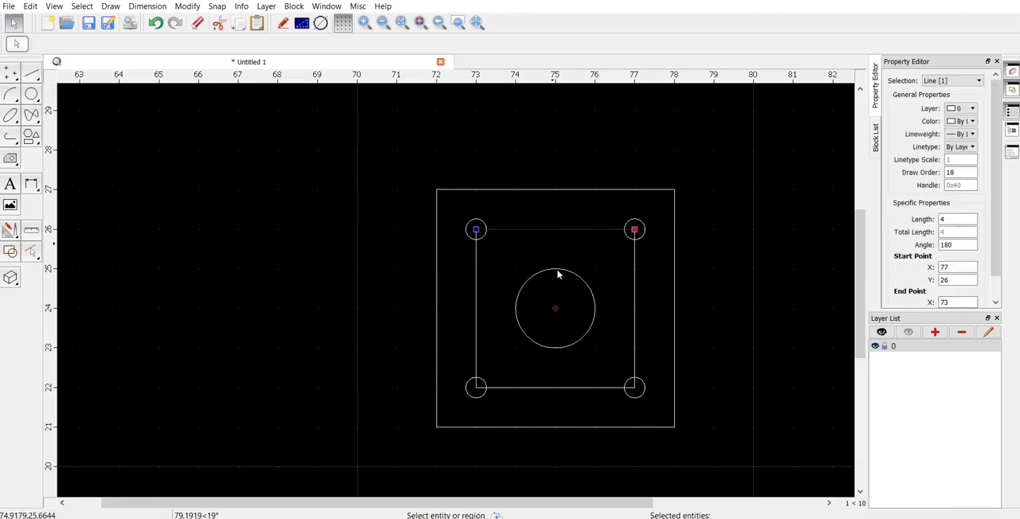
{"action": "key", "text": "Delete"}
{"action": "left_click", "coordinate": [634, 320]}
{"action": "key", "text": "Delete"}
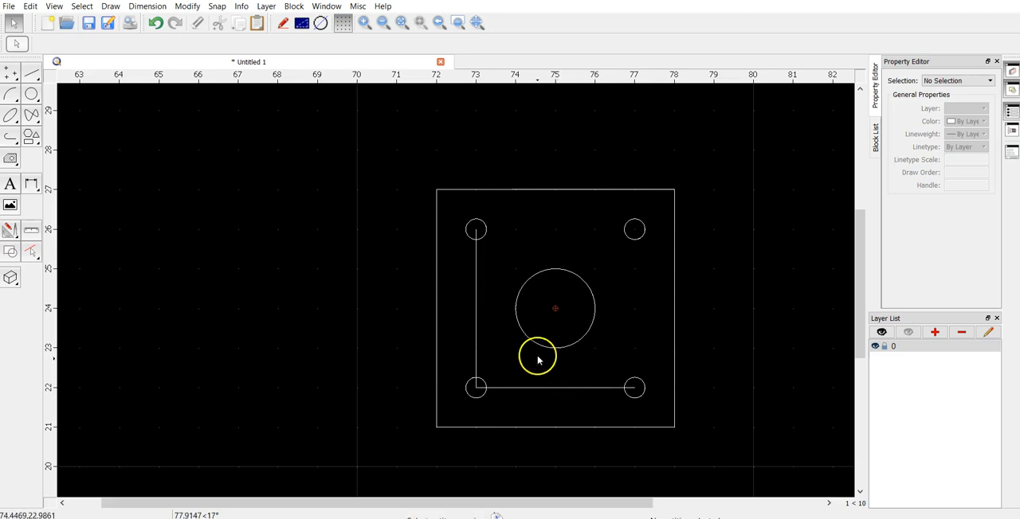
{"action": "left_click", "coordinate": [541, 387]}
{"action": "key", "text": "Delete"}
{"action": "left_click", "coordinate": [474, 301]}
{"action": "key", "text": "Delete"}
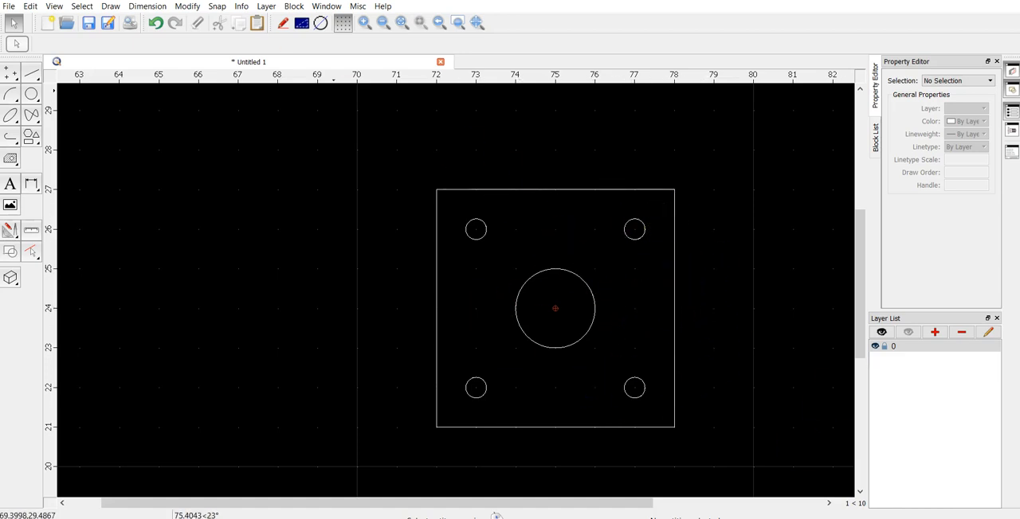
- Round the outer square's upper-left corner with a radius of .5 and trimming on
{"action": "left_click", "coordinate": [191, 7]}
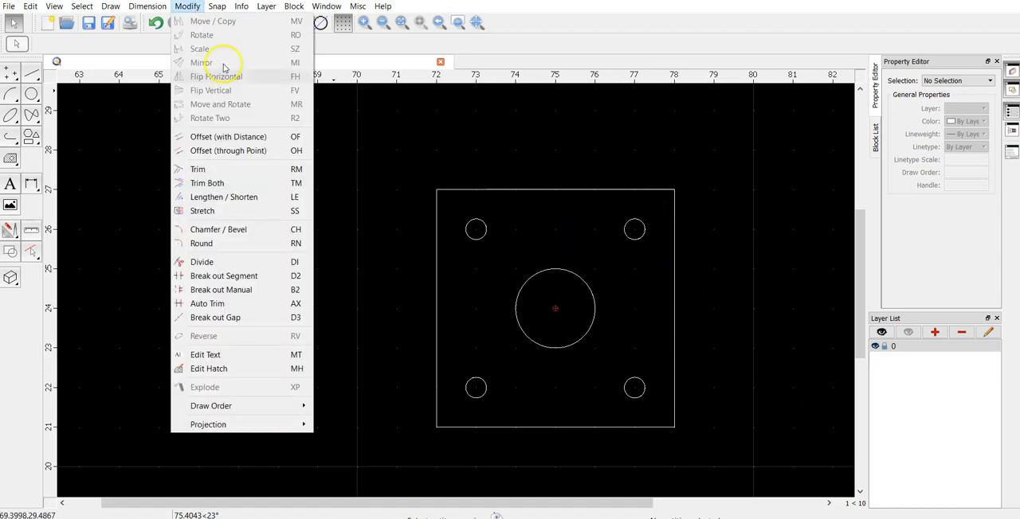
{"action": "left_click", "coordinate": [238, 244]}
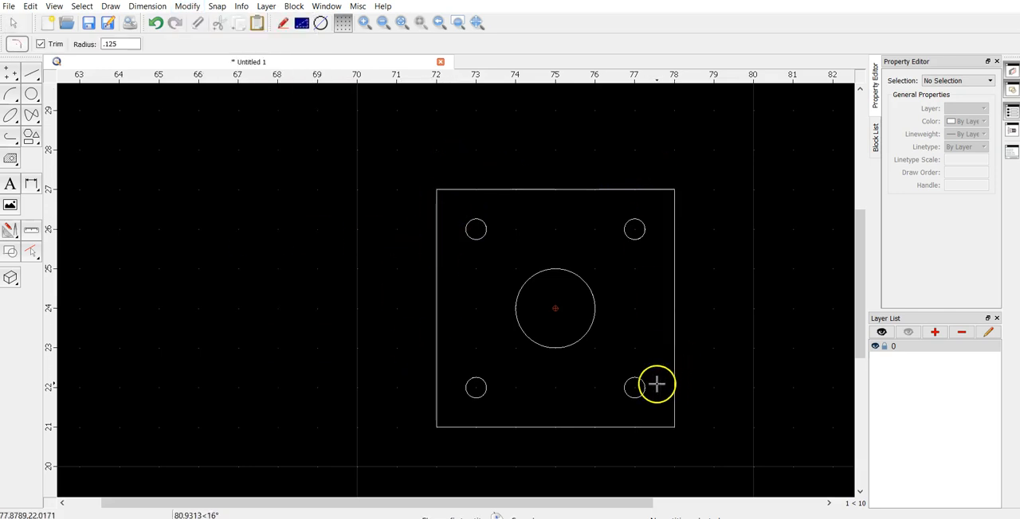
{"action": "left_click_drag", "start_coordinate": [127, 44], "coordinate": [79, 41]}
{"action": "type", "text": ".5"}
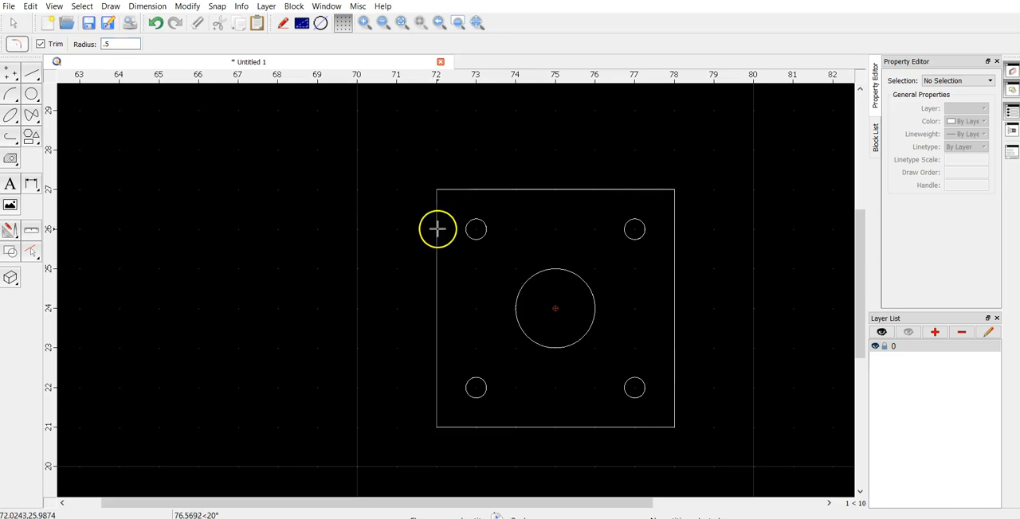
{"action": "left_click", "coordinate": [484, 190]}
{"action": "left_click", "coordinate": [483, 192]}
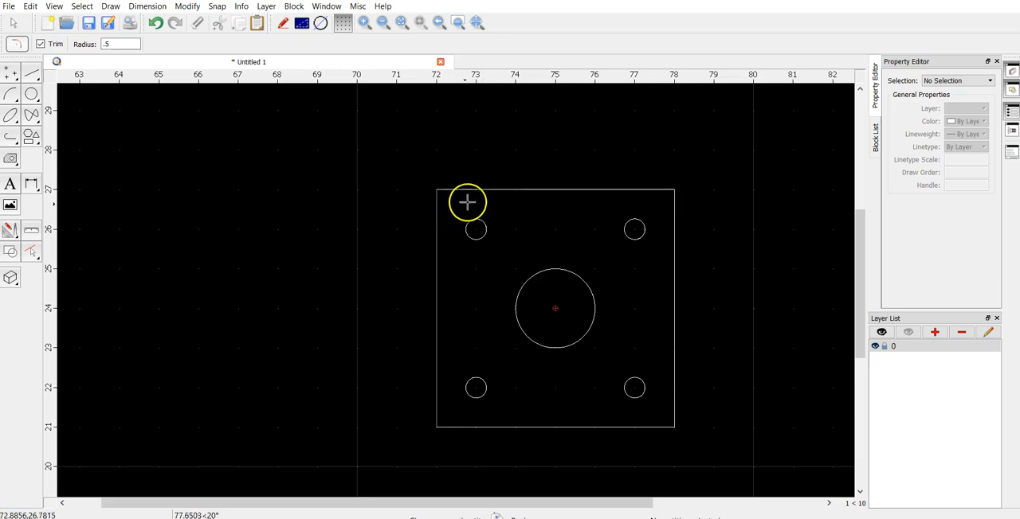
{"action": "left_click", "coordinate": [484, 193]}
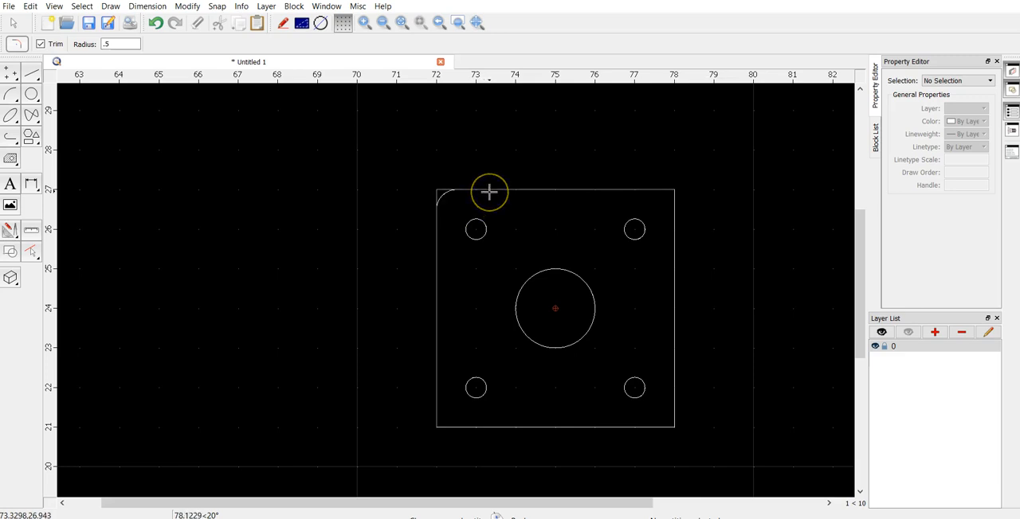
{"action": "left_click", "coordinate": [468, 191]}
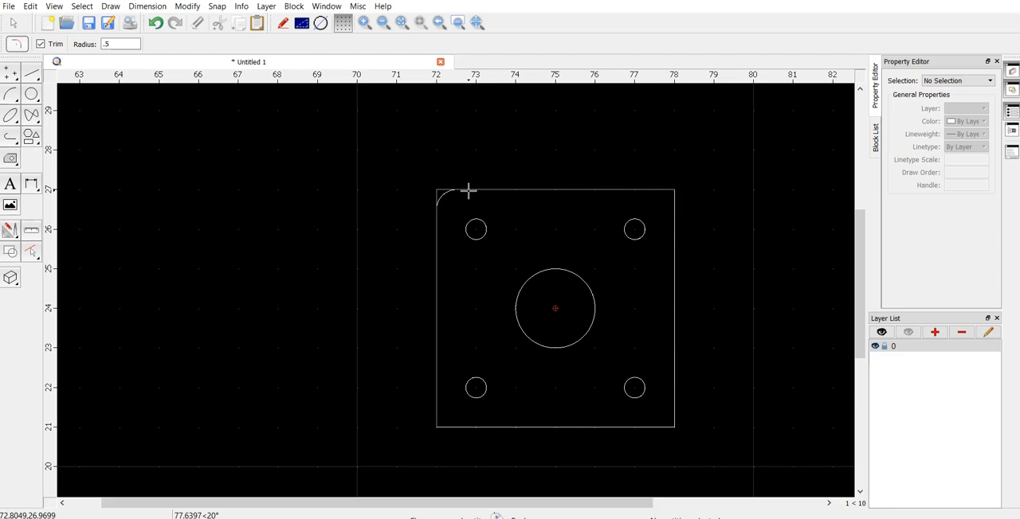
{"action": "left_click", "coordinate": [467, 185]}
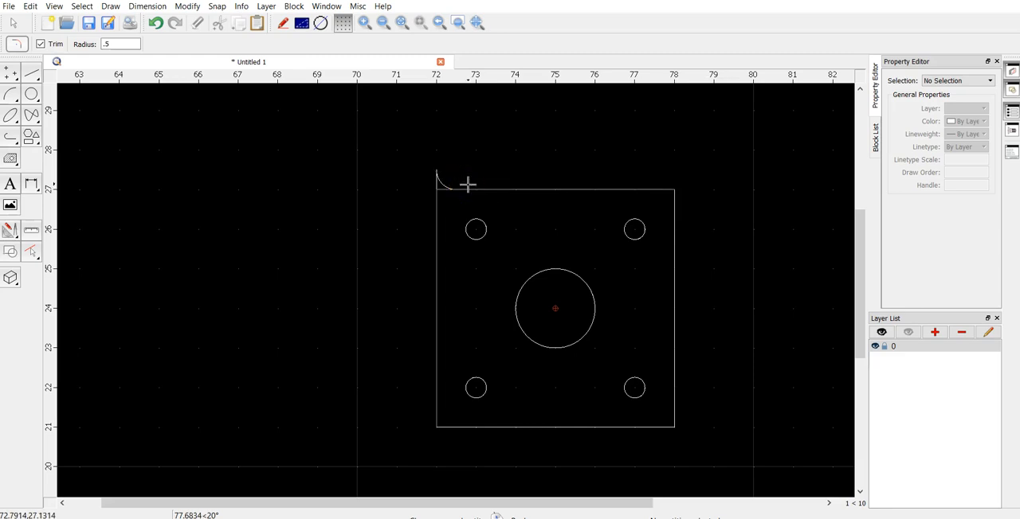
{"action": "left_click", "coordinate": [468, 191]}
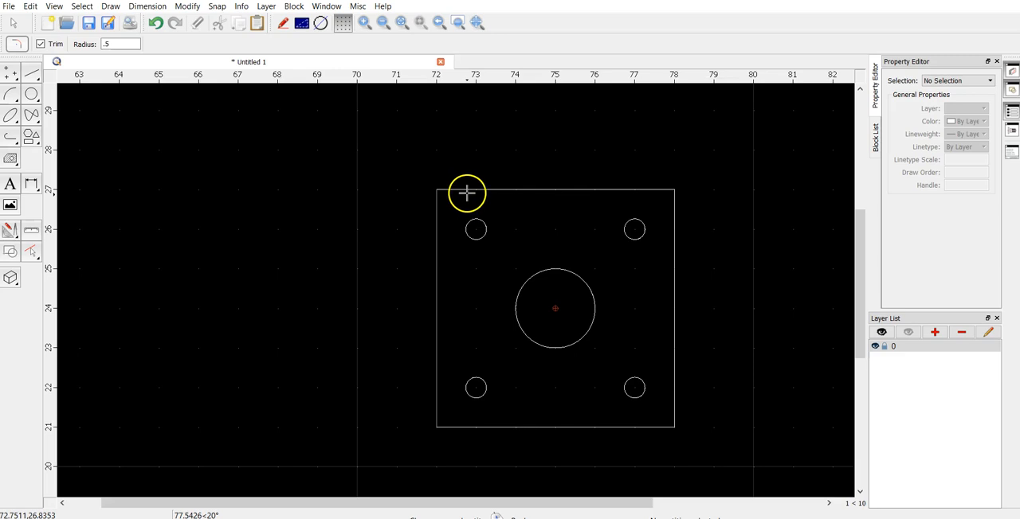
{"action": "left_click", "coordinate": [468, 362]}
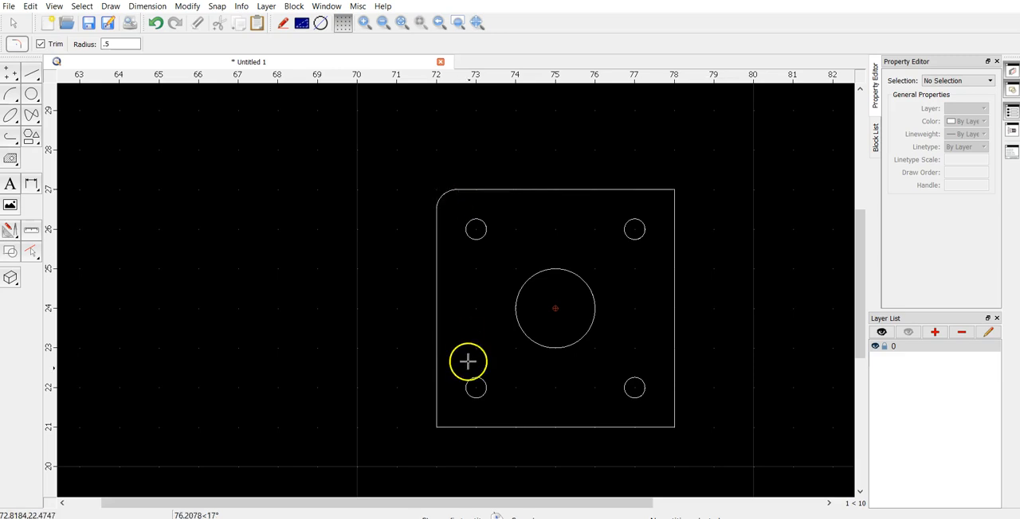
- Round the outer square's upper-right, lower-right and lower-left corners with the same .5 radius
{"action": "left_click", "coordinate": [636, 192]}
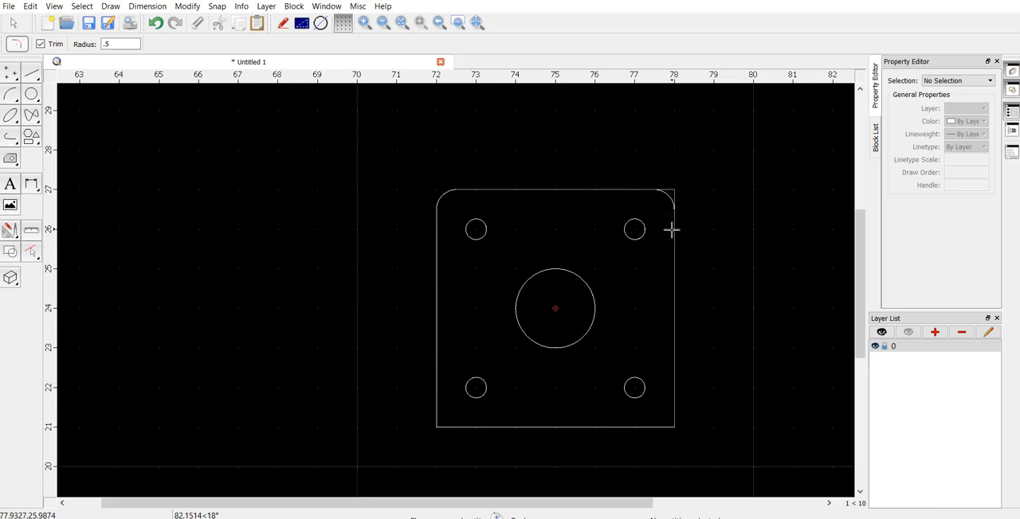
{"action": "left_click", "coordinate": [655, 335]}
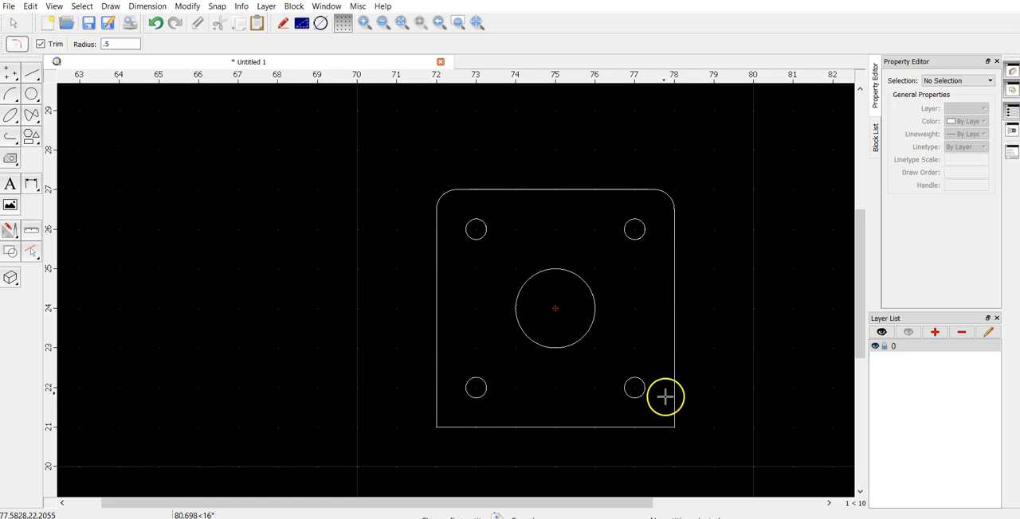
{"action": "left_click", "coordinate": [658, 416]}
{"action": "left_click", "coordinate": [670, 412]}
{"action": "left_click", "coordinate": [437, 401]}
{"action": "left_click", "coordinate": [558, 427]}
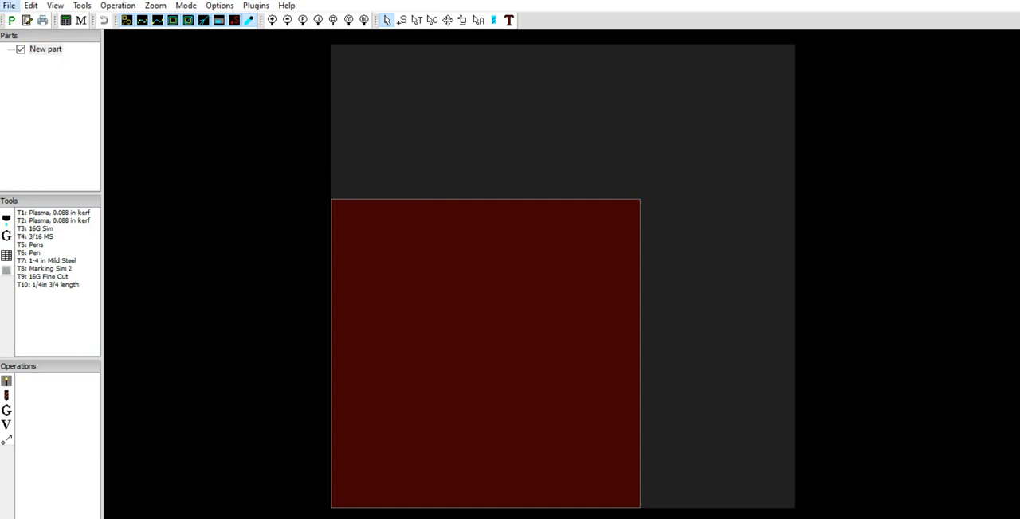
- Switch to SheetCam and create a new part from the Pipe Flange drawing, using Inch scaling and the lower-left drawing position
{"action": "left_click", "coordinate": [11, 7]}
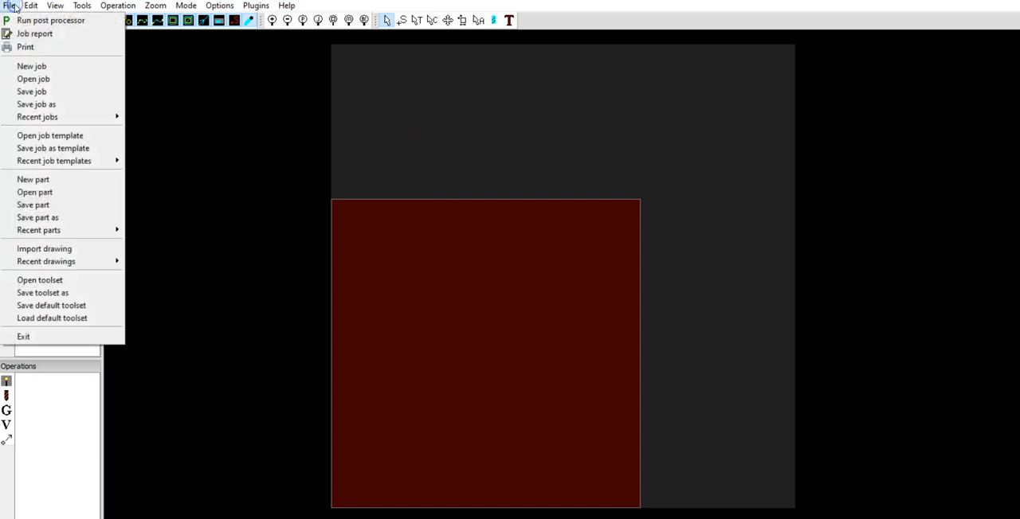
{"action": "left_click", "coordinate": [64, 182]}
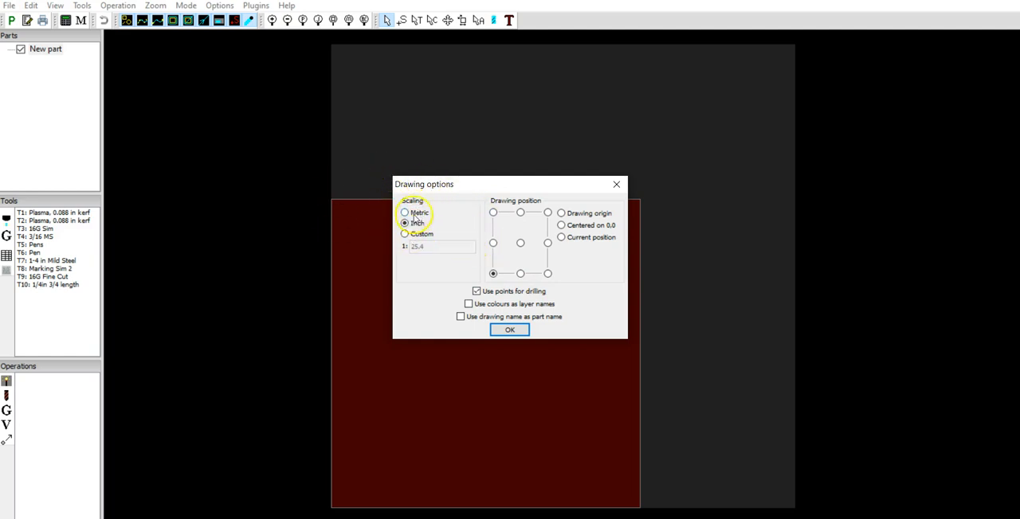
{"action": "left_click", "coordinate": [503, 331]}
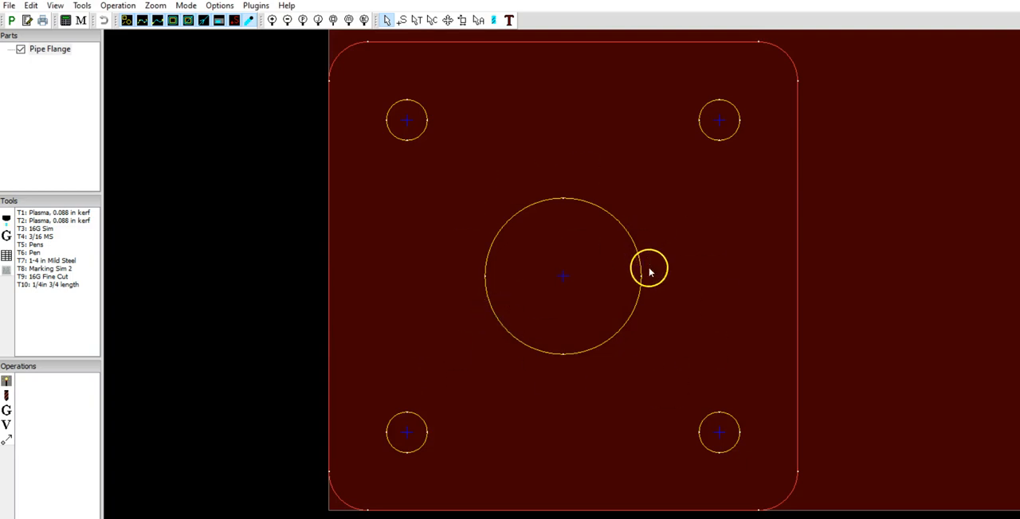
- Examine the imported flange's outline, holes and placement in the lower-left corner of the material sheet
{"action": "scroll", "coordinate": [625, 303], "scroll_direction": "up", "scroll_amount": 1}
{"action": "scroll", "coordinate": [621, 305], "scroll_direction": "down", "scroll_amount": 5}
{"action": "scroll", "coordinate": [620, 306], "scroll_direction": "up", "scroll_amount": 11}
{"action": "scroll", "coordinate": [621, 306], "scroll_direction": "down", "scroll_amount": 1}
{"action": "left_click", "coordinate": [634, 305]}
{"action": "left_click", "coordinate": [753, 266]}
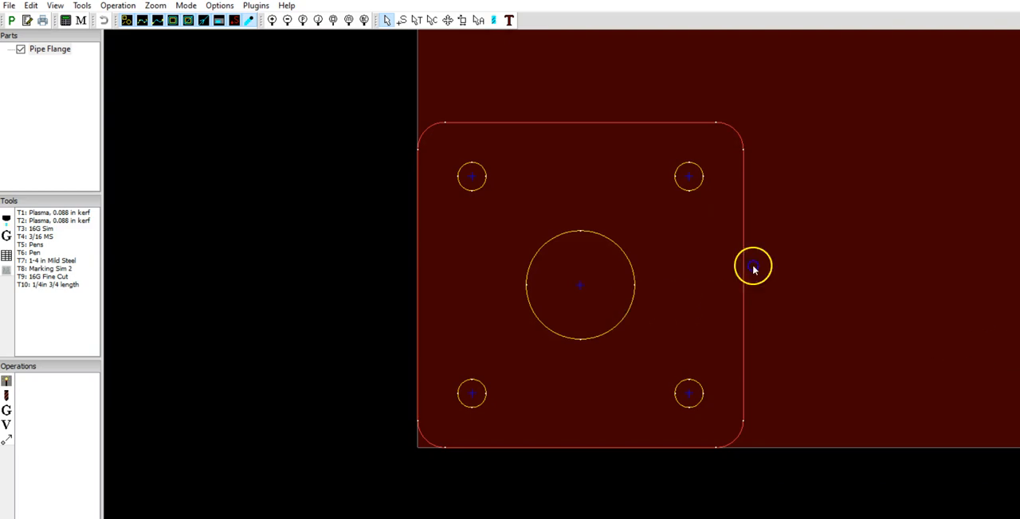
{"action": "left_click_drag", "start_coordinate": [753, 266], "coordinate": [586, 262]}
{"action": "left_click_drag", "start_coordinate": [785, 334], "coordinate": [714, 332]}
{"action": "scroll", "coordinate": [678, 313], "scroll_direction": "up", "scroll_amount": 1}
{"action": "scroll", "coordinate": [678, 312], "scroll_direction": "down", "scroll_amount": 3}
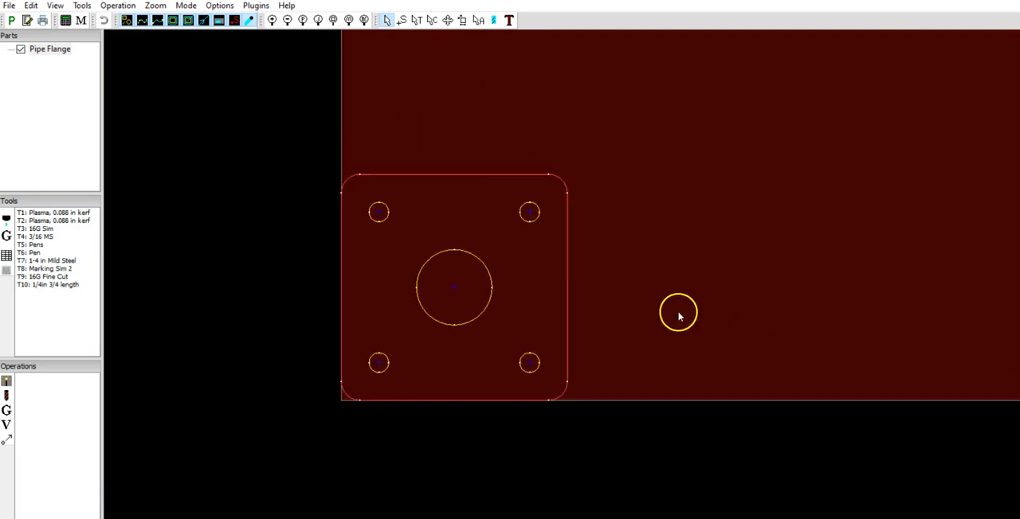
{"action": "scroll", "coordinate": [677, 322], "scroll_direction": "down", "scroll_amount": 3}
{"action": "left_click_drag", "start_coordinate": [808, 334], "coordinate": [628, 339]}
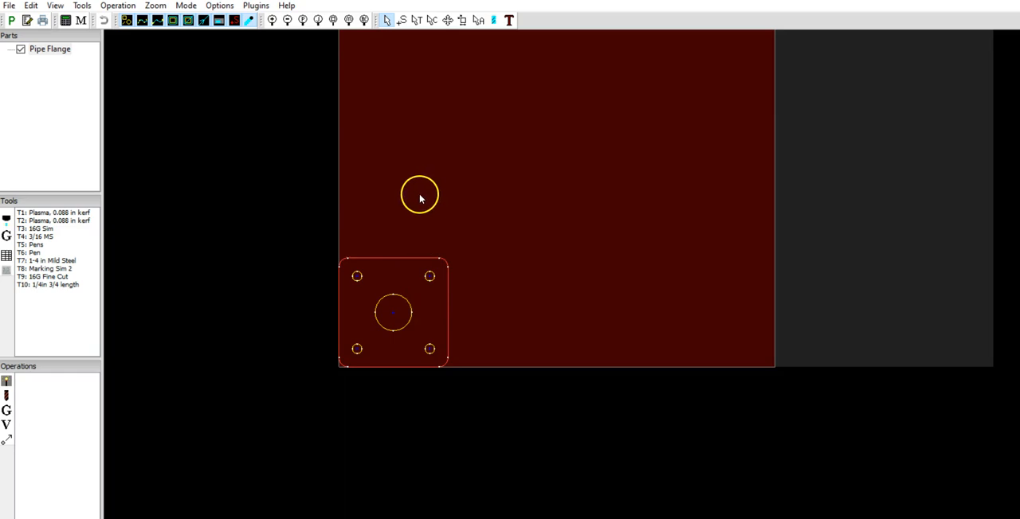
- In Nesting mode, use Multiple duplicate to place two flange copies beside the original and one above it
{"action": "left_click", "coordinate": [448, 23]}
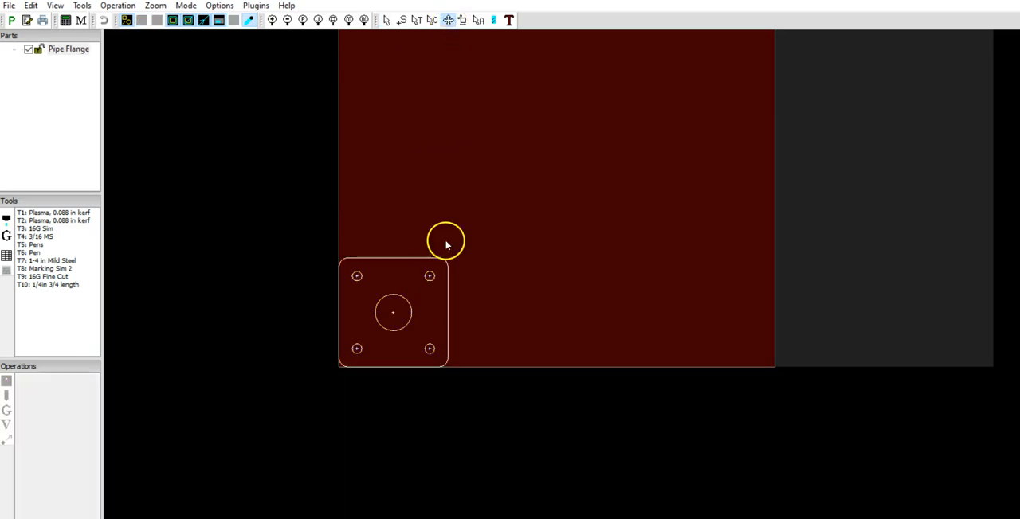
{"action": "right_click", "coordinate": [404, 304]}
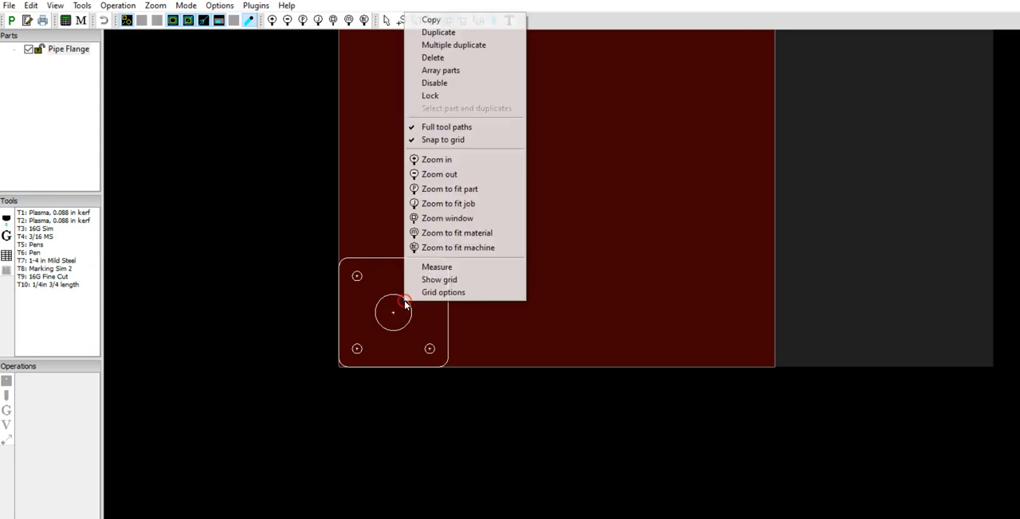
{"action": "left_click", "coordinate": [476, 46]}
{"action": "scroll", "coordinate": [528, 319], "scroll_direction": "down", "scroll_amount": 1}
{"action": "scroll", "coordinate": [521, 321], "scroll_direction": "up", "scroll_amount": 3}
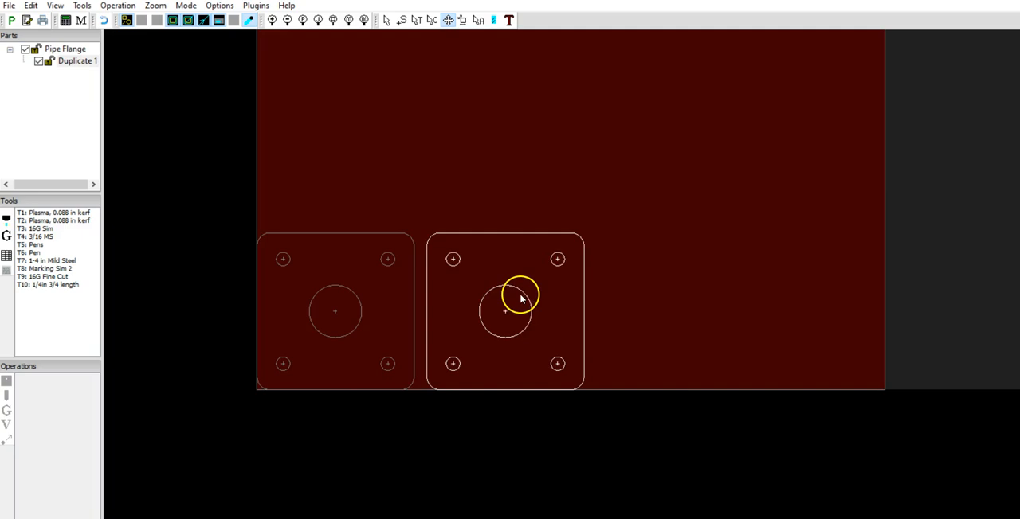
{"action": "left_click", "coordinate": [514, 299]}
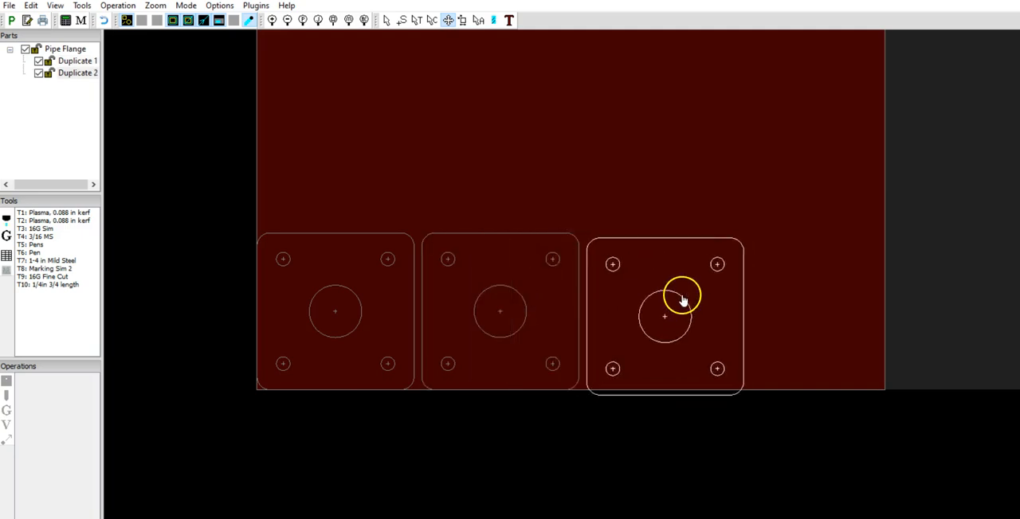
{"action": "left_click", "coordinate": [677, 296]}
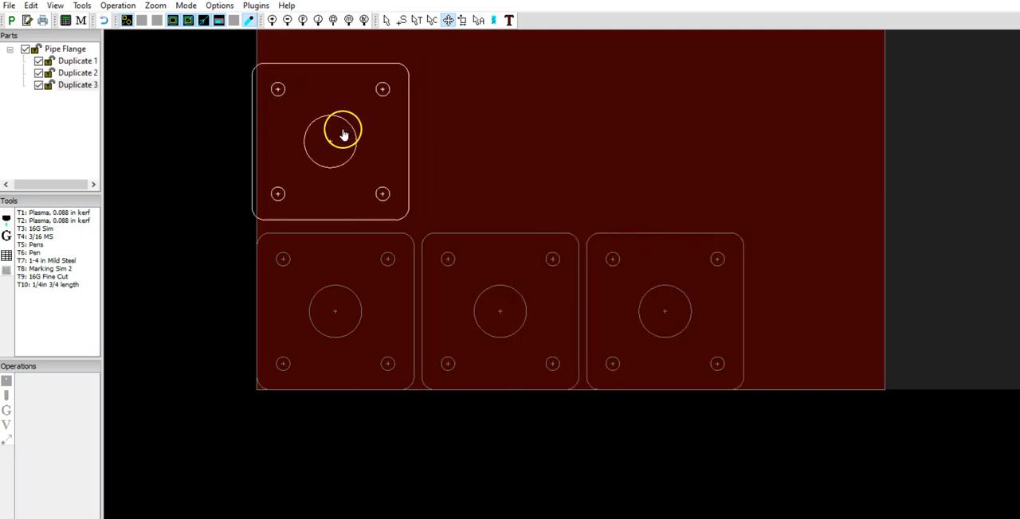
{"action": "left_click", "coordinate": [351, 140]}
{"action": "right_click", "coordinate": [584, 150]}
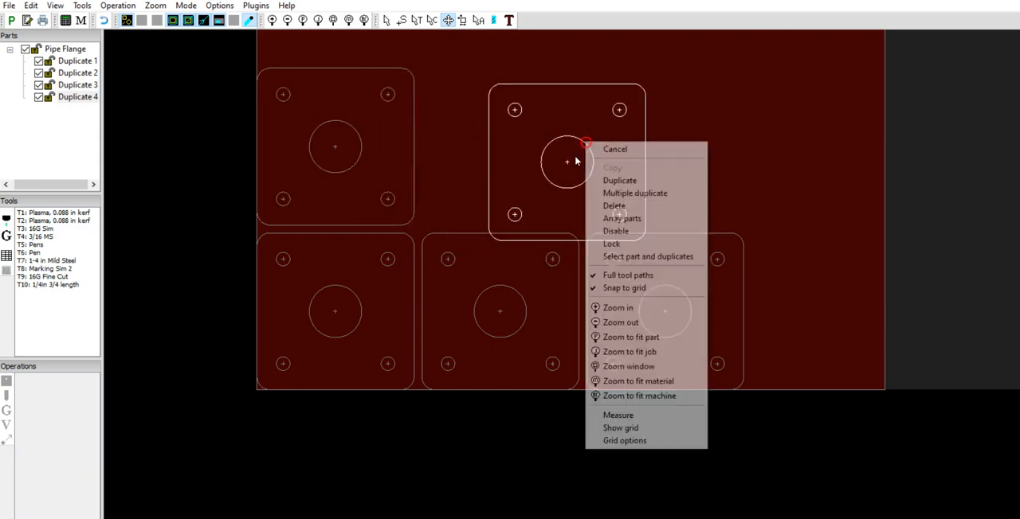
{"action": "left_click", "coordinate": [633, 151]}
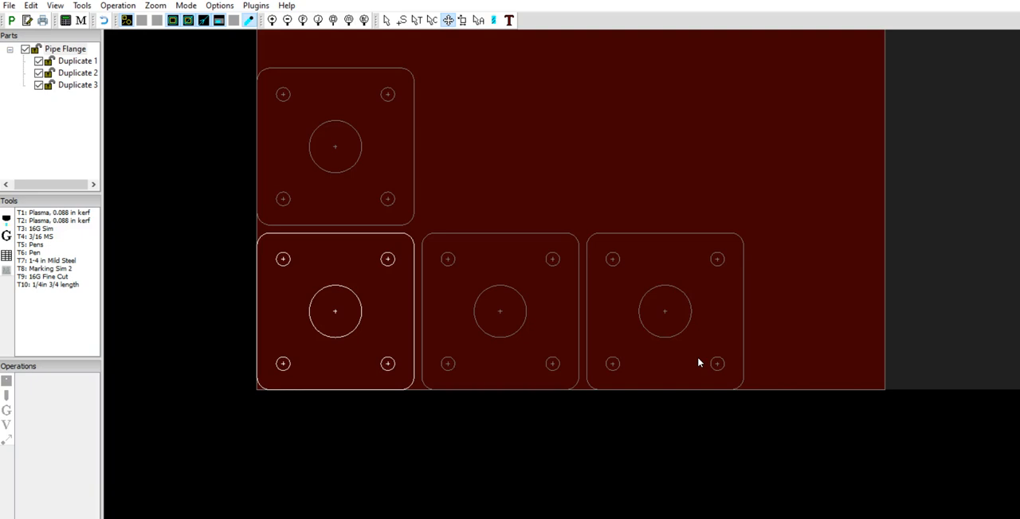
- Select the original flange and its duplicates in turn to examine which parts-list entry each one matches
{"action": "left_click", "coordinate": [311, 136]}
{"action": "left_click", "coordinate": [465, 246]}
{"action": "left_click", "coordinate": [701, 297]}
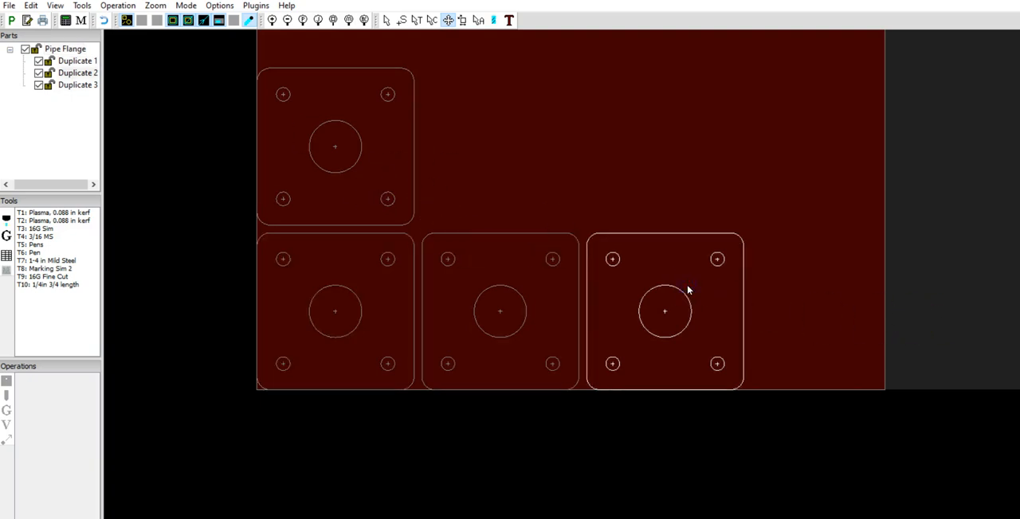
{"action": "left_click", "coordinate": [355, 287]}
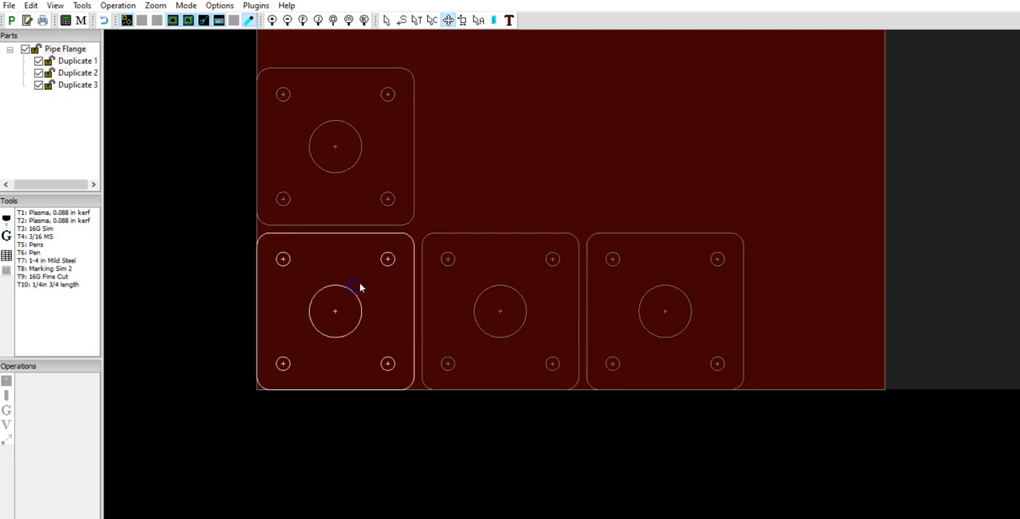
{"action": "left_click", "coordinate": [364, 184]}
{"action": "left_click", "coordinate": [519, 305]}
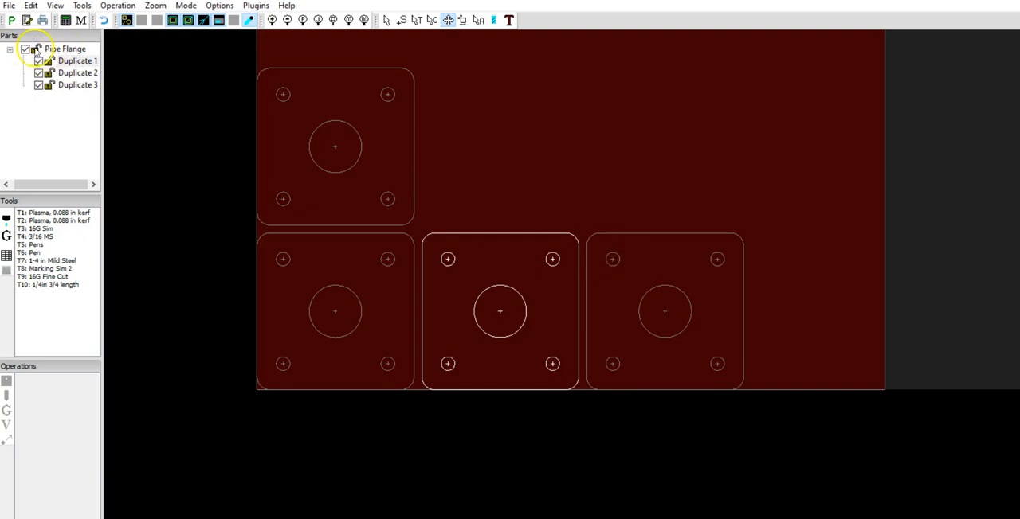
- Select the original Pipe Flange in the parts list and switch from nesting to viewing toolpaths
{"action": "left_click", "coordinate": [64, 49]}
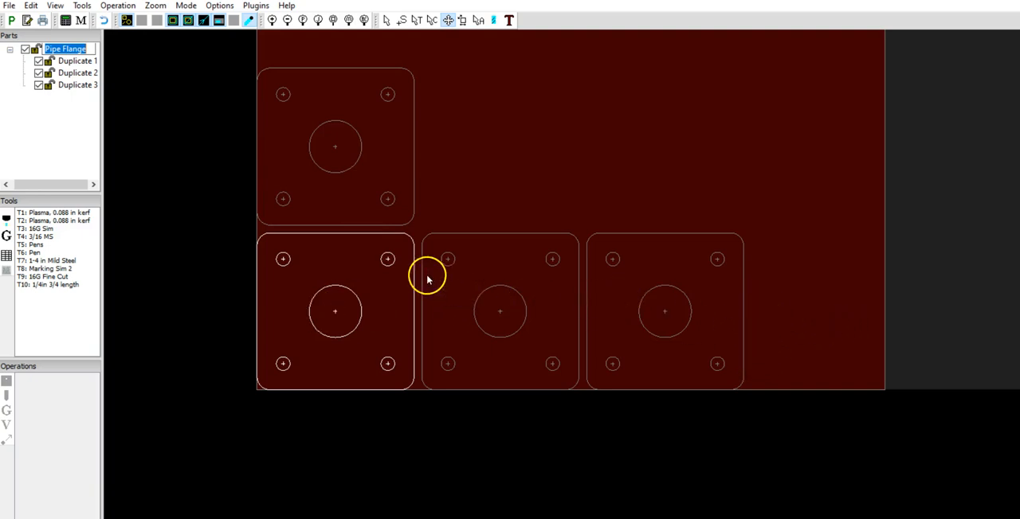
{"action": "left_click", "coordinate": [468, 196]}
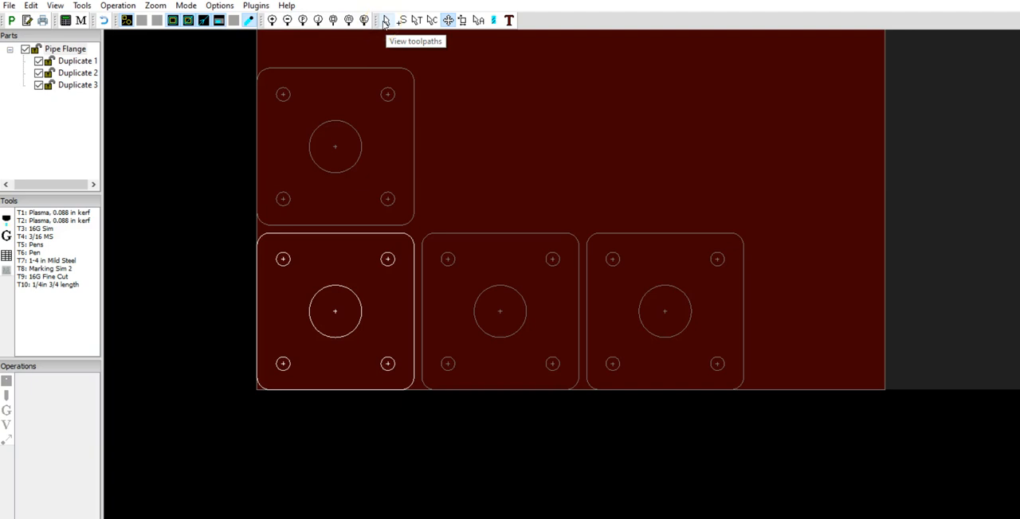
{"action": "left_click", "coordinate": [117, 5]}
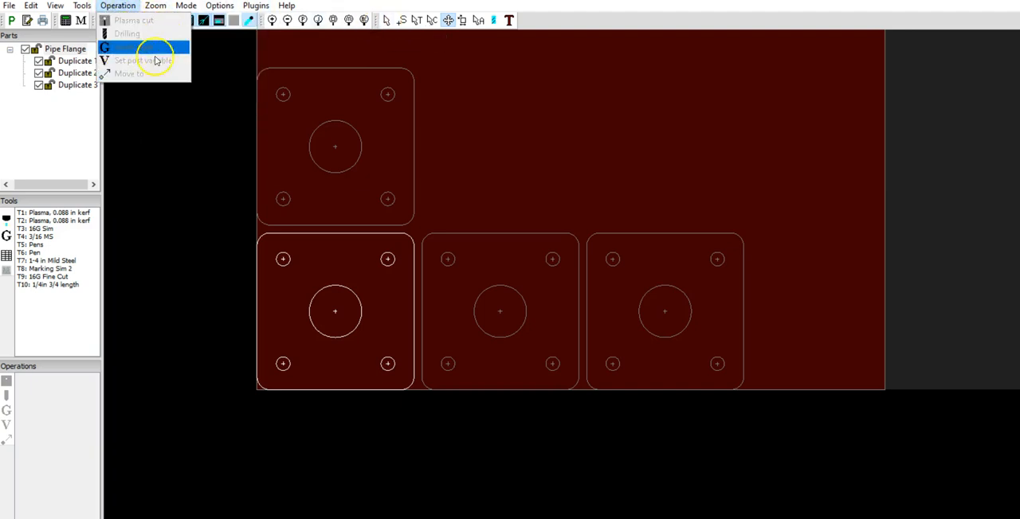
{"action": "mouse_move", "coordinate": [219, 5]}
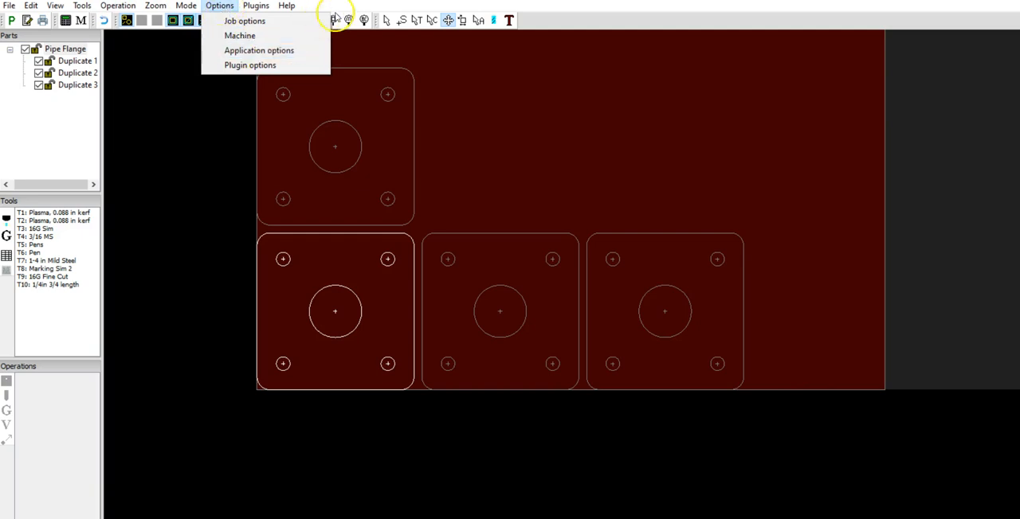
{"action": "left_click", "coordinate": [388, 22]}
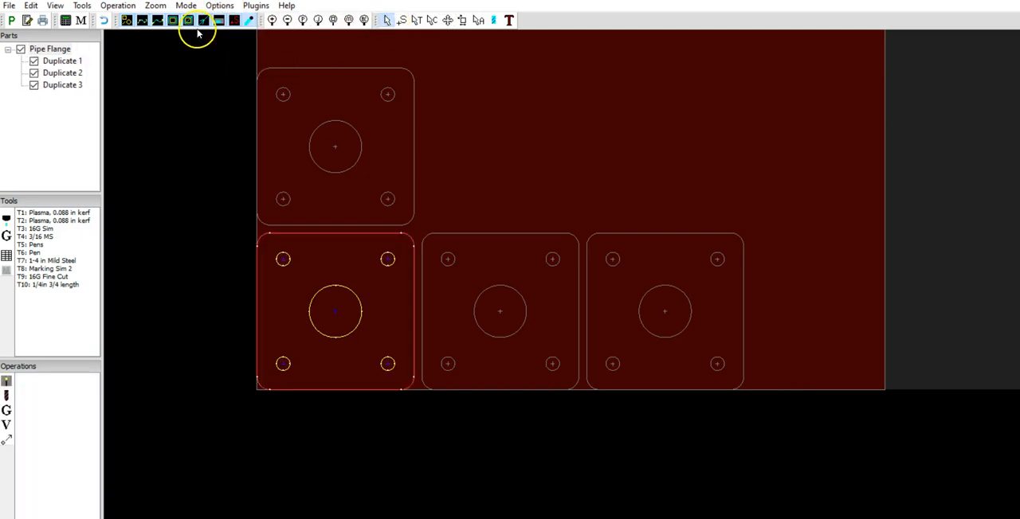
- Start a plasma cut operation for the flange, keeping the Outside Offset contour method and assigning layer 0
{"action": "left_click", "coordinate": [118, 8]}
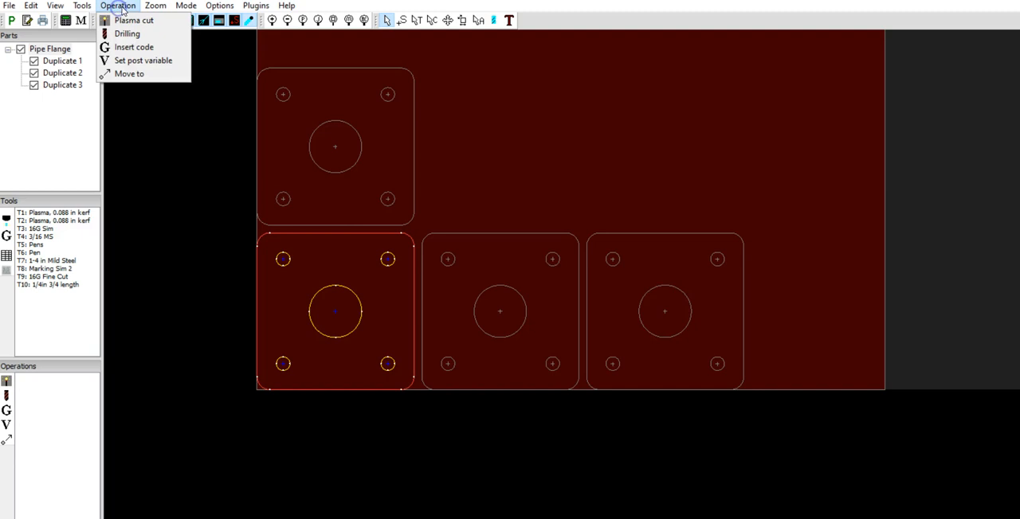
{"action": "left_click", "coordinate": [169, 20]}
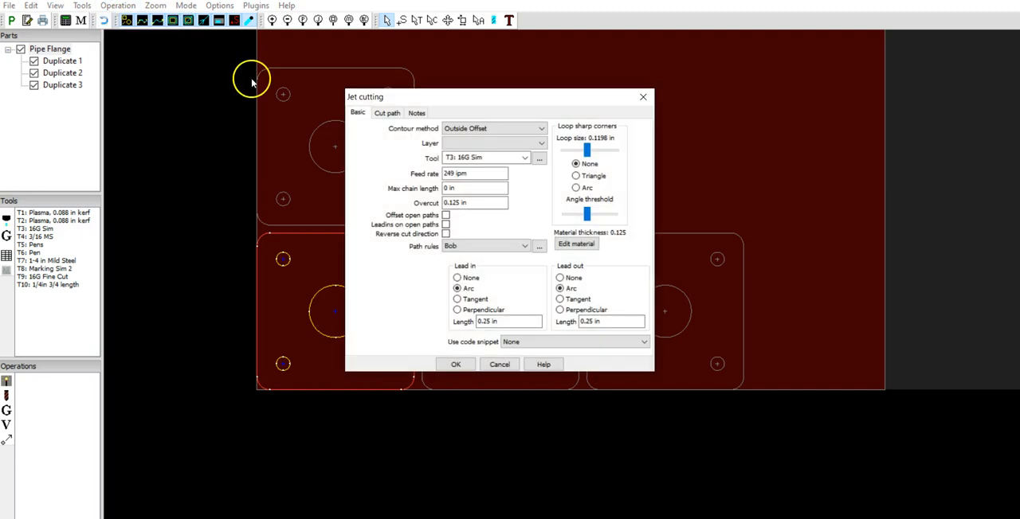
{"action": "left_click_drag", "start_coordinate": [404, 96], "coordinate": [500, 115]}
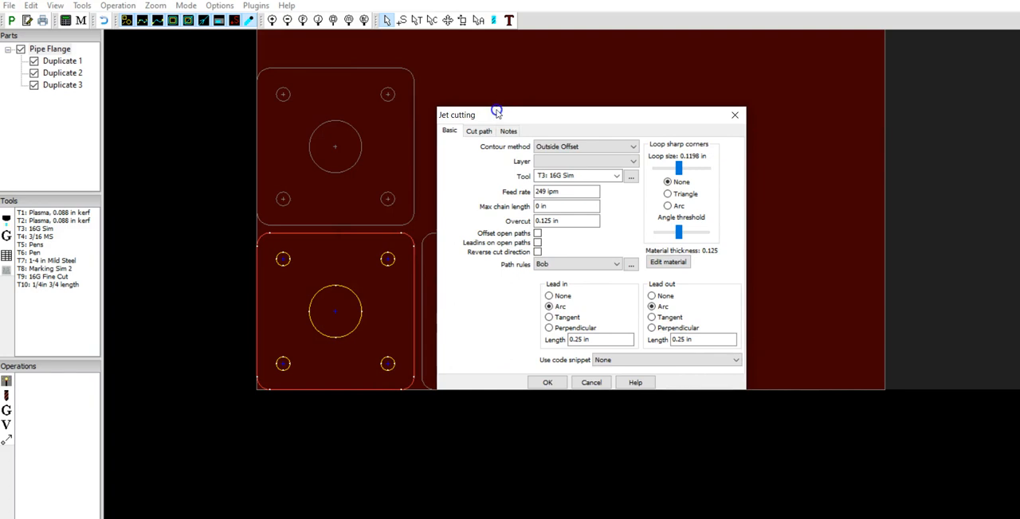
{"action": "left_click", "coordinate": [554, 148]}
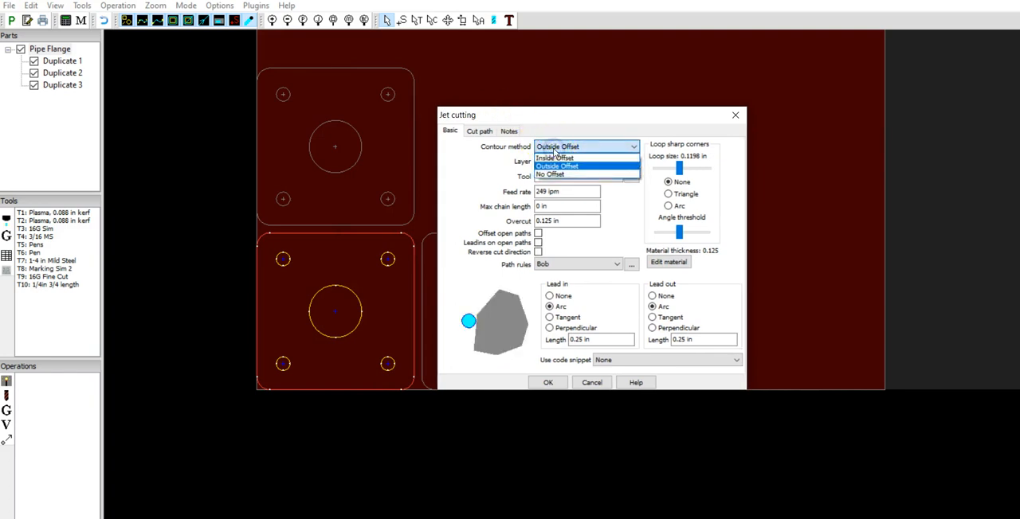
{"action": "left_click", "coordinate": [555, 151]}
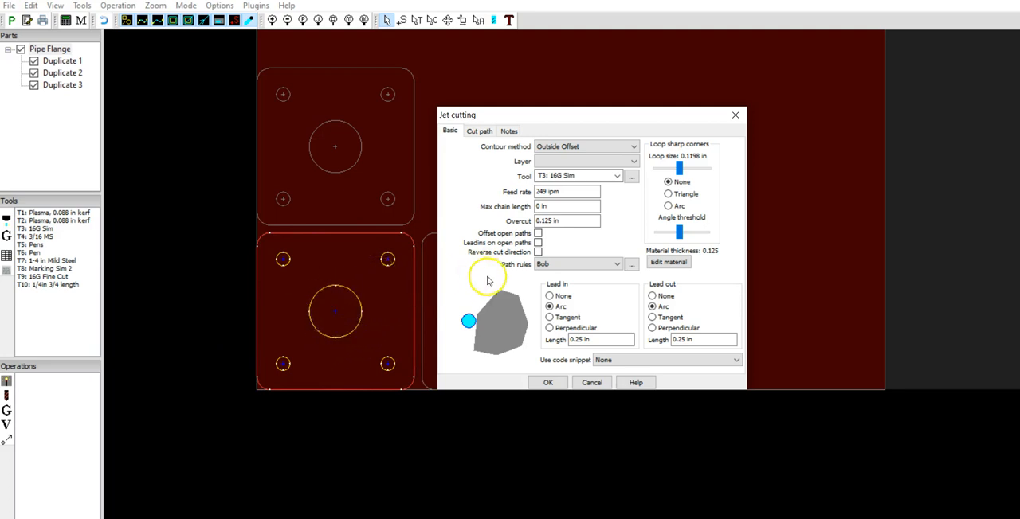
{"action": "left_click", "coordinate": [567, 162]}
{"action": "left_click", "coordinate": [564, 173]}
{"action": "left_click", "coordinate": [572, 163]}
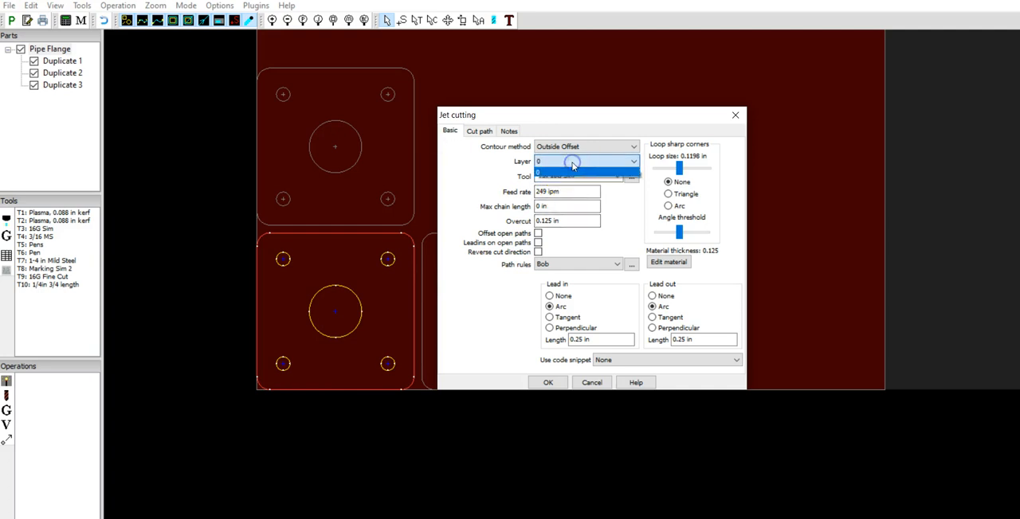
{"action": "left_click", "coordinate": [572, 163]}
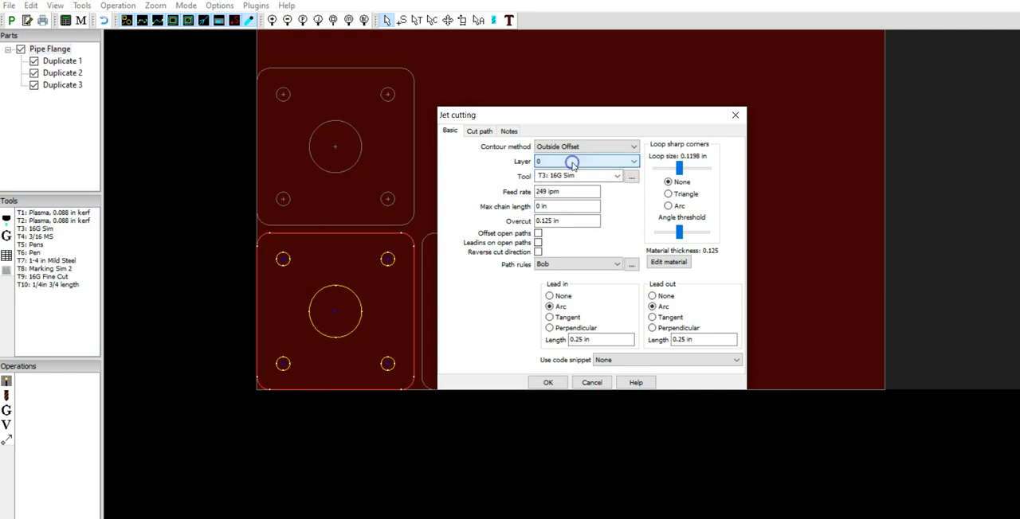
{"action": "left_click", "coordinate": [571, 163]}
{"action": "left_click", "coordinate": [572, 163]}
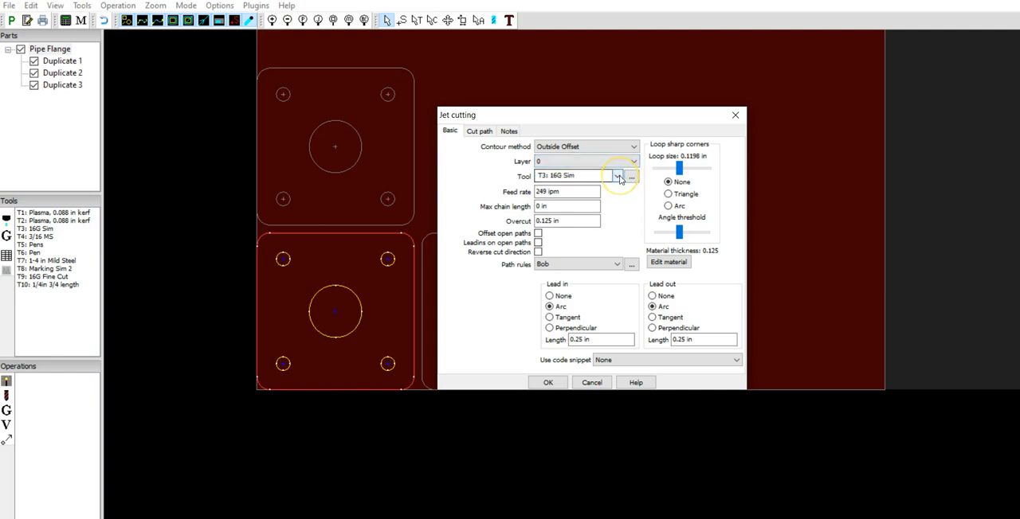
- Choose the T7: 1-4 in Mild Steel tool for the cut and create the jet cutting operation
{"action": "left_click", "coordinate": [620, 178]}
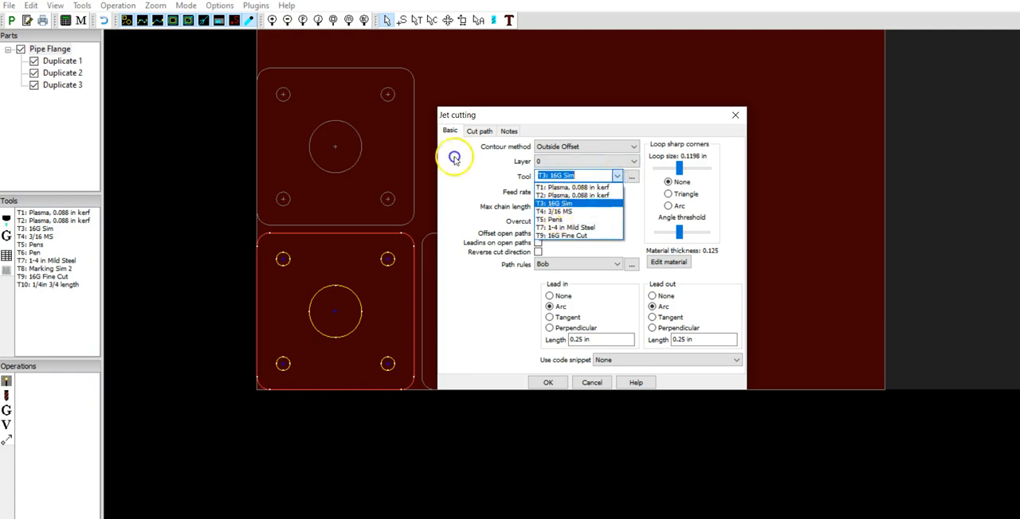
{"action": "left_click", "coordinate": [567, 236]}
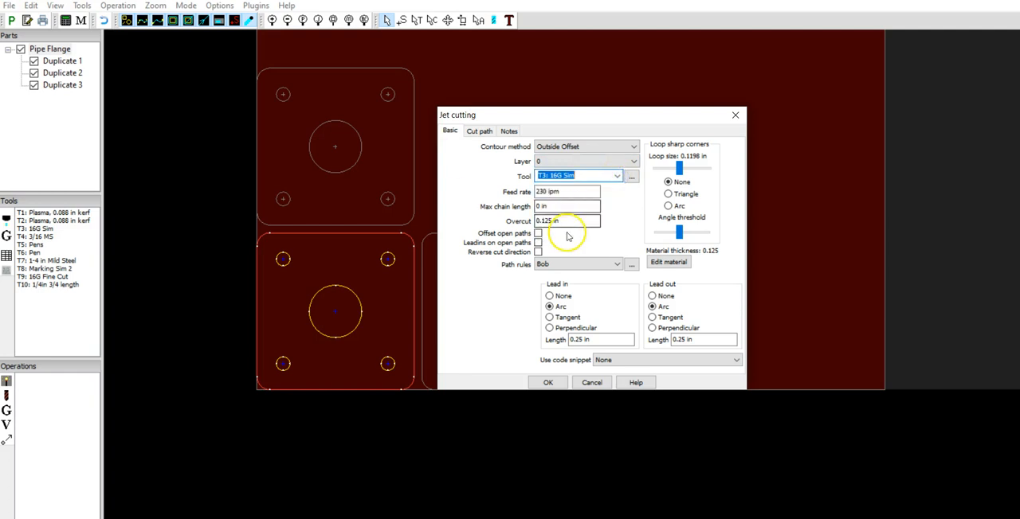
{"action": "double_click", "coordinate": [572, 191]}
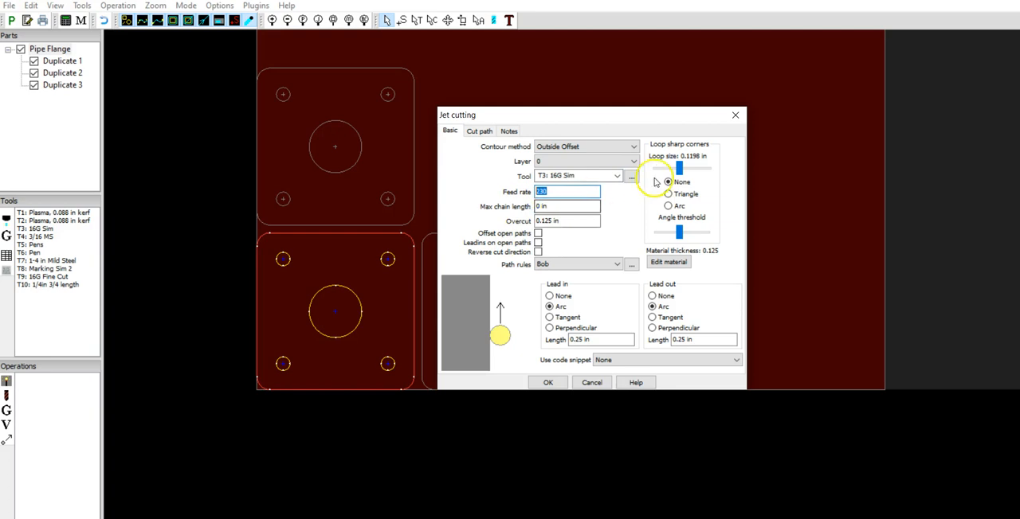
{"action": "left_click", "coordinate": [610, 174]}
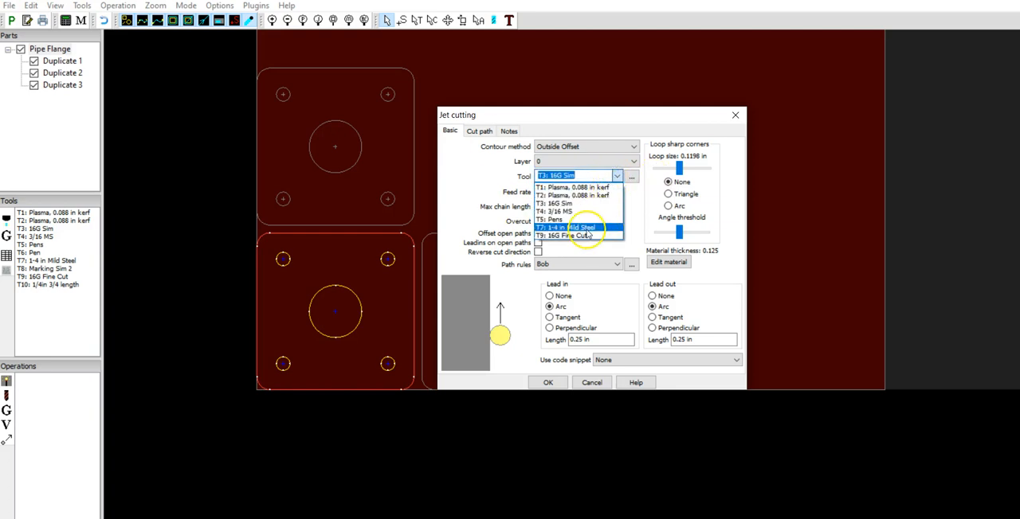
{"action": "left_click", "coordinate": [586, 228]}
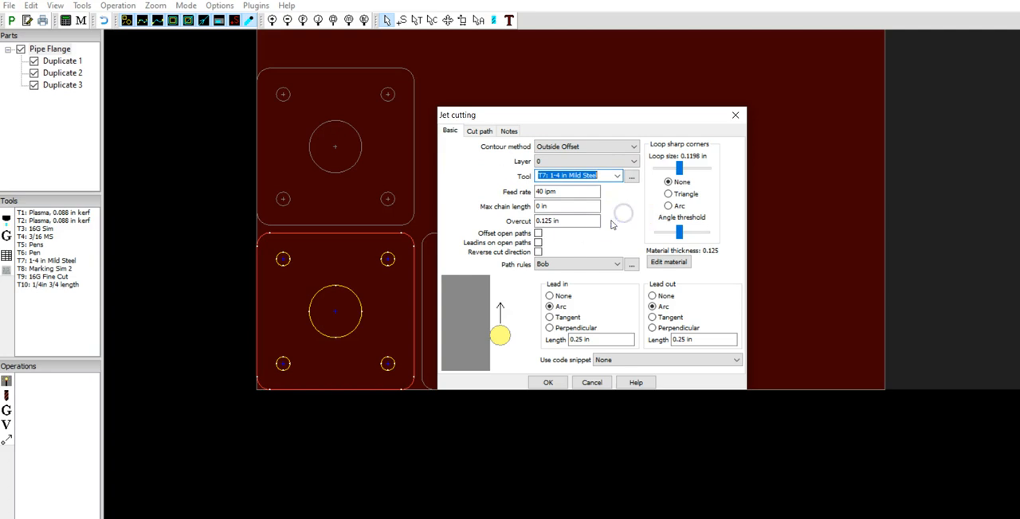
{"action": "left_click", "coordinate": [569, 191]}
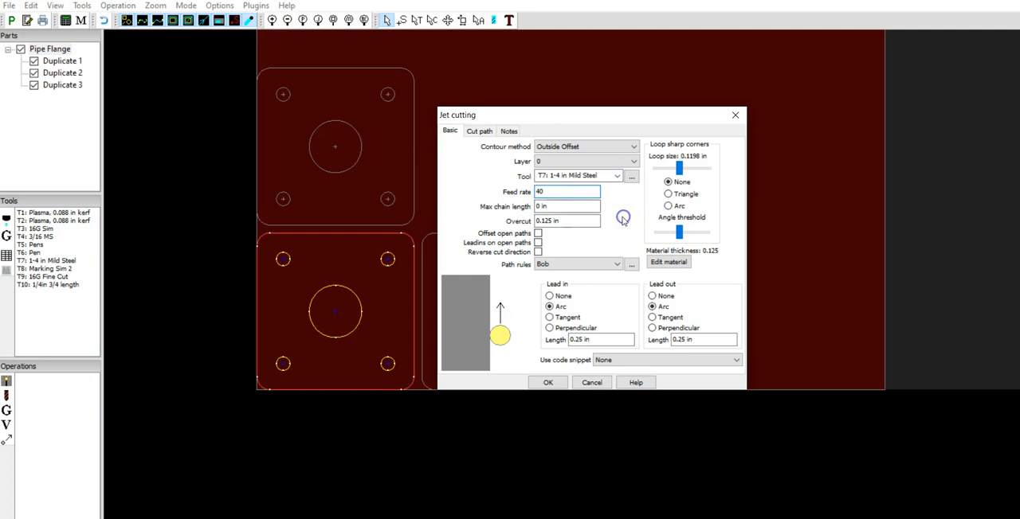
{"action": "left_click", "coordinate": [582, 210]}
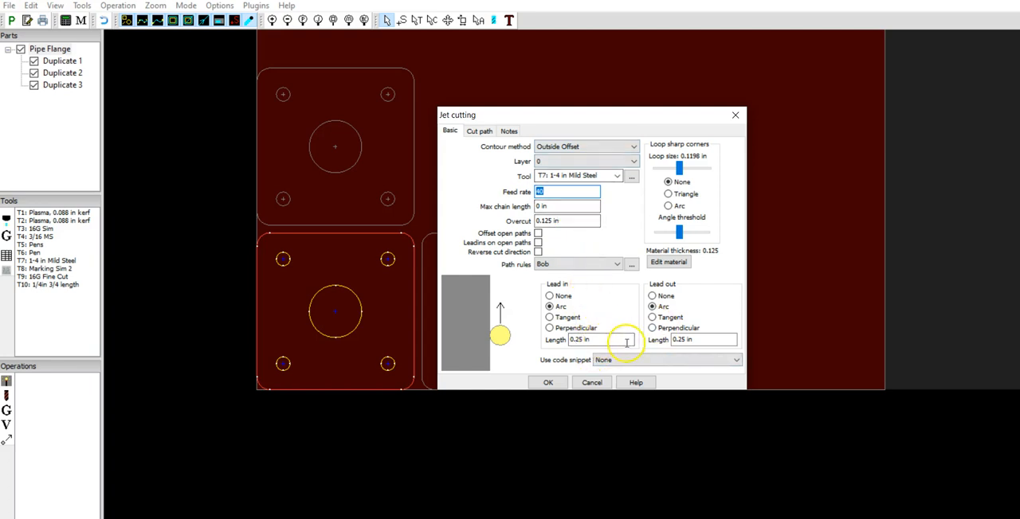
{"action": "left_click", "coordinate": [560, 386]}
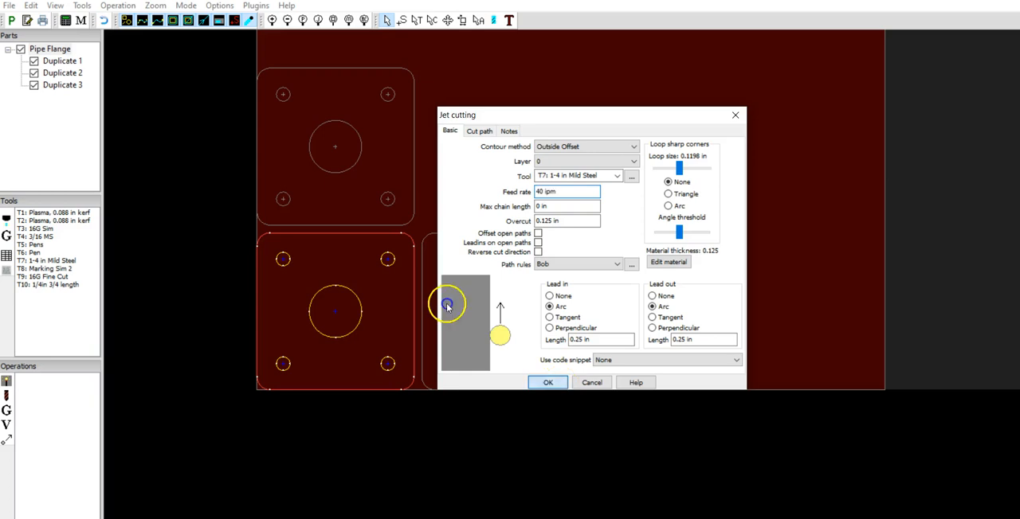
- Toggle the display of true cut width, direction arrows, cutting paths and rapid moves to examine the flange's toolpaths
{"action": "scroll", "coordinate": [400, 292], "scroll_direction": "up", "scroll_amount": 5}
{"action": "scroll", "coordinate": [407, 298], "scroll_direction": "down", "scroll_amount": 3}
{"action": "scroll", "coordinate": [372, 412], "scroll_direction": "up", "scroll_amount": 2}
{"action": "scroll", "coordinate": [372, 411], "scroll_direction": "up", "scroll_amount": 1}
{"action": "scroll", "coordinate": [371, 404], "scroll_direction": "down", "scroll_amount": 1}
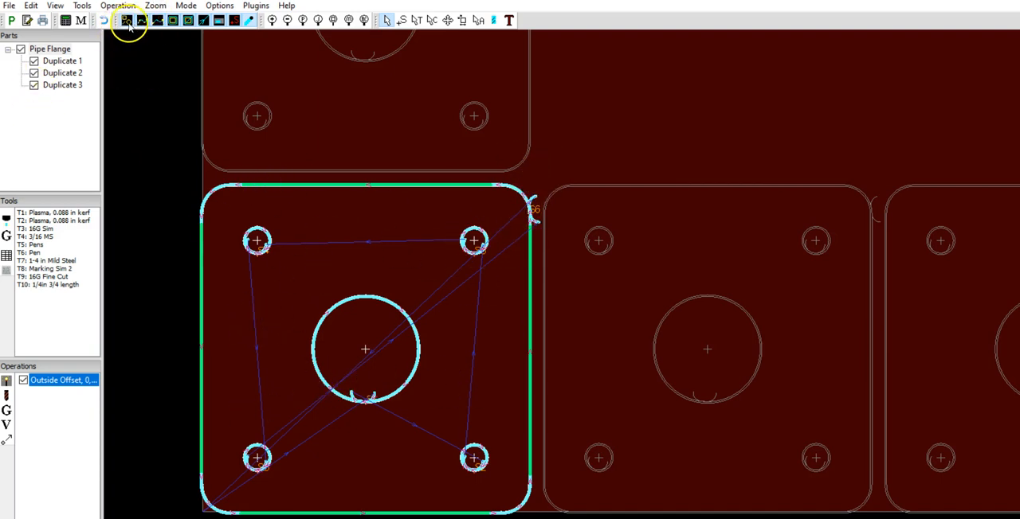
{"action": "left_click", "coordinate": [248, 20]}
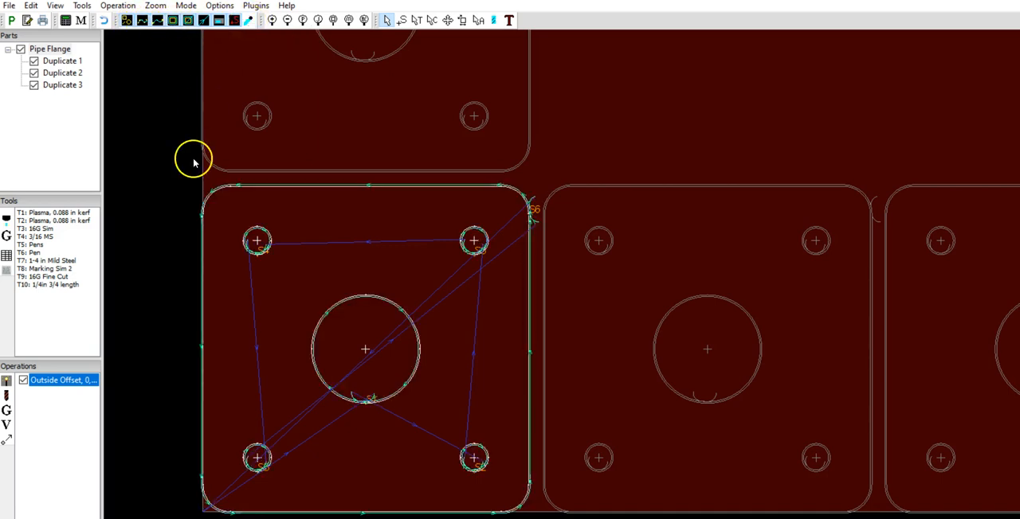
{"action": "left_click", "coordinate": [204, 22]}
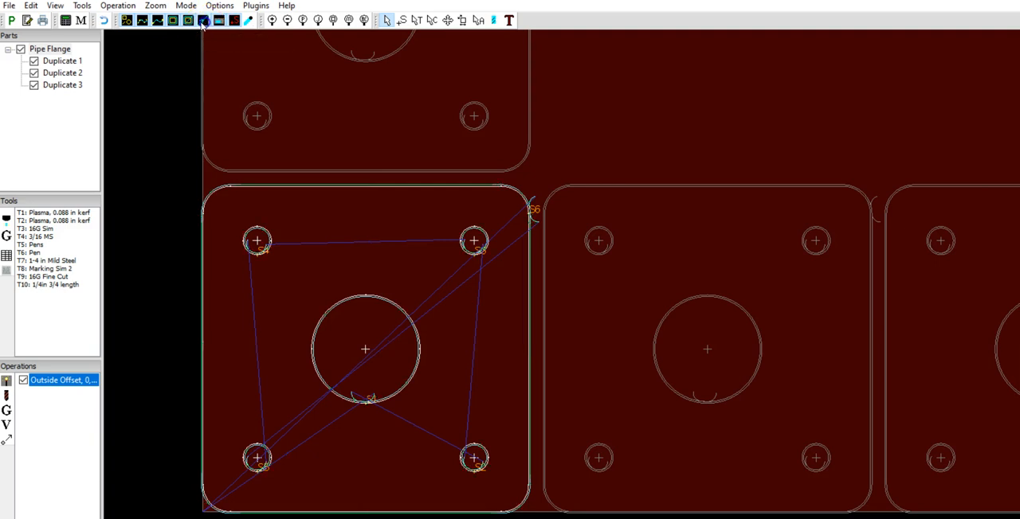
{"action": "left_click", "coordinate": [188, 22]}
{"action": "left_click", "coordinate": [172, 21]}
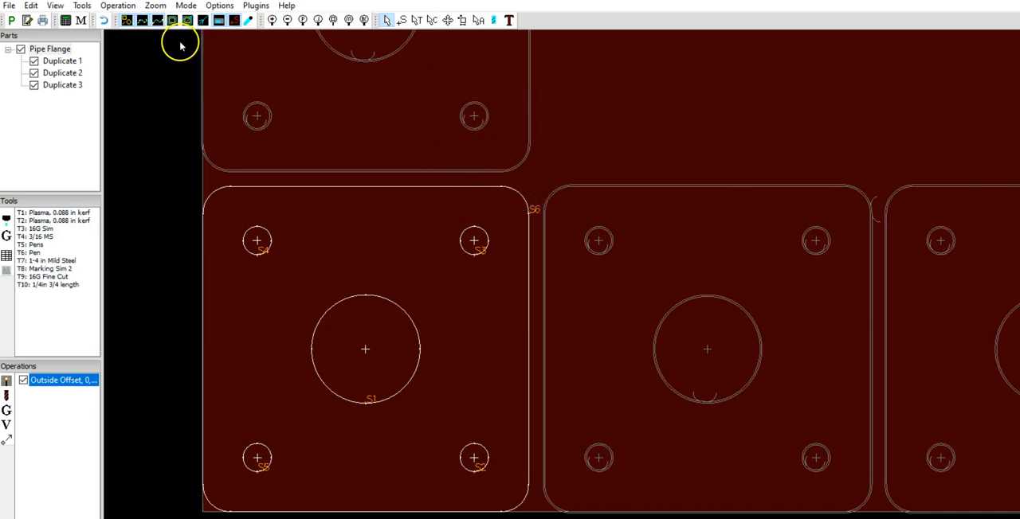
{"action": "left_click", "coordinate": [142, 21]}
{"action": "left_click", "coordinate": [157, 20]}
{"action": "left_click", "coordinate": [248, 21]}
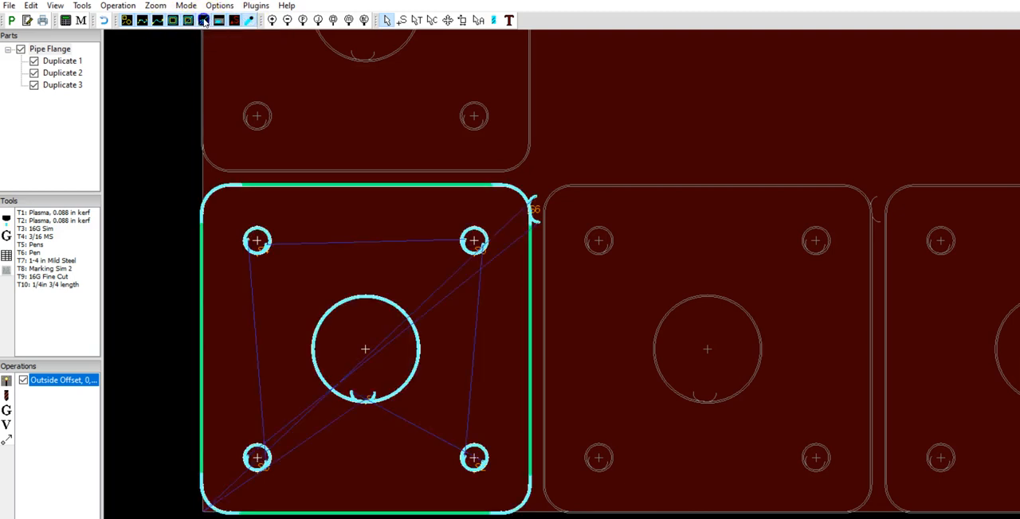
{"action": "left_click", "coordinate": [234, 22]}
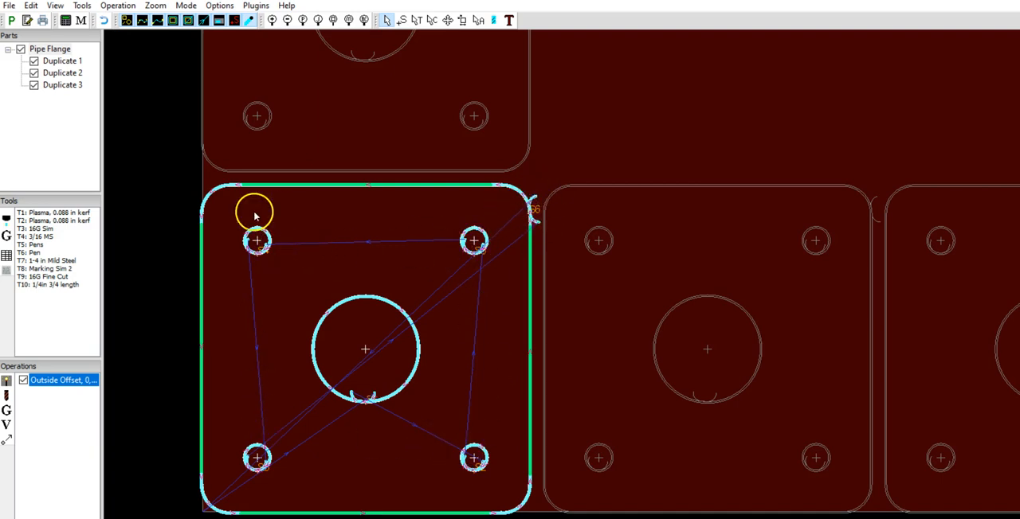
- Examine the flange's lead-ins up close and, in Nesting mode, their clearance to the neighbouring duplicates
{"action": "scroll", "coordinate": [386, 380], "scroll_direction": "up", "scroll_amount": 2}
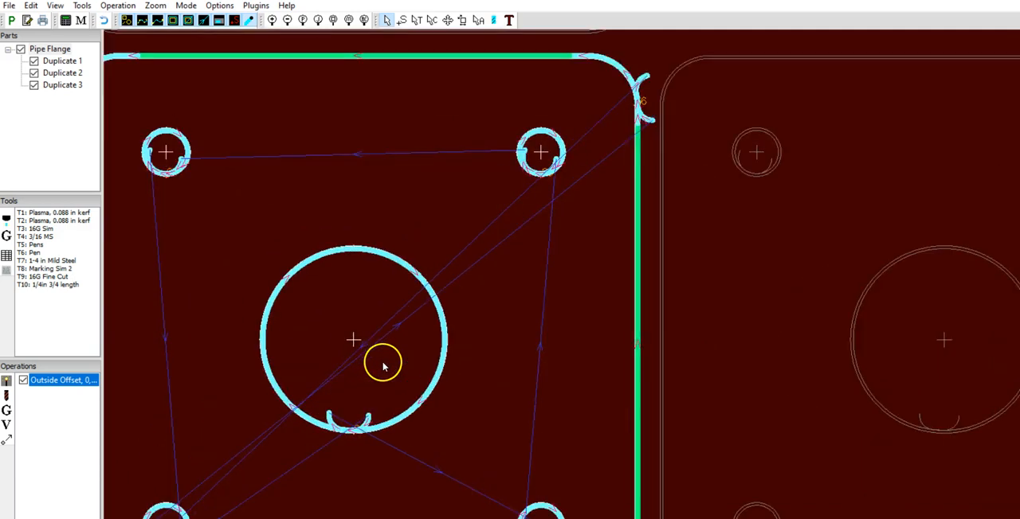
{"action": "scroll", "coordinate": [382, 364], "scroll_direction": "down", "scroll_amount": 3}
{"action": "scroll", "coordinate": [641, 330], "scroll_direction": "up", "scroll_amount": 1}
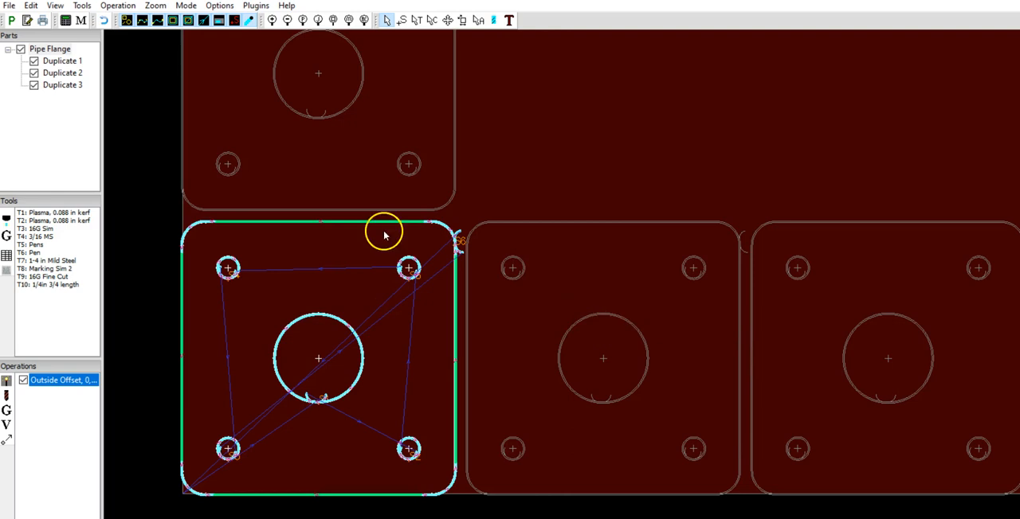
{"action": "left_click", "coordinate": [449, 20]}
{"action": "scroll", "coordinate": [598, 268], "scroll_direction": "up", "scroll_amount": 2}
{"action": "scroll", "coordinate": [598, 270], "scroll_direction": "down", "scroll_amount": 3}
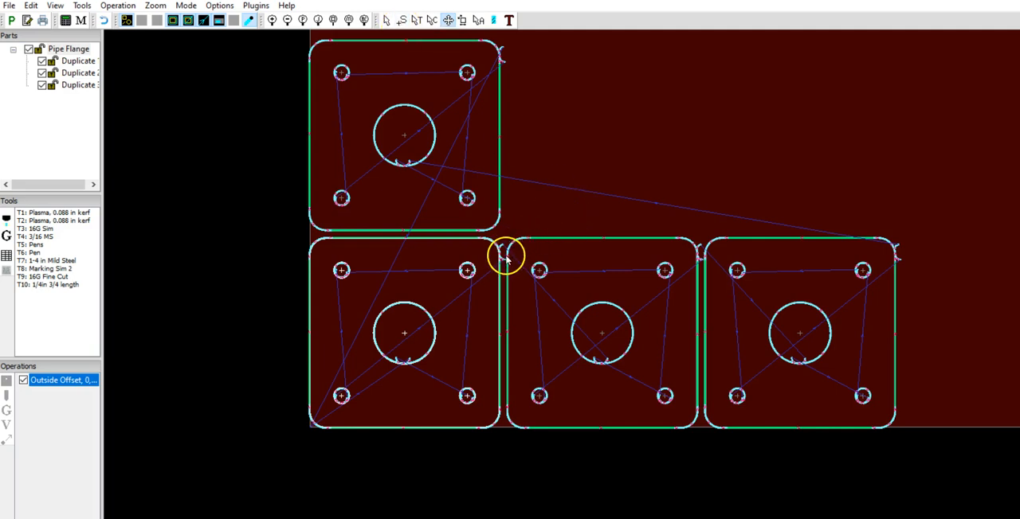
{"action": "scroll", "coordinate": [502, 262], "scroll_direction": "up", "scroll_amount": 5}
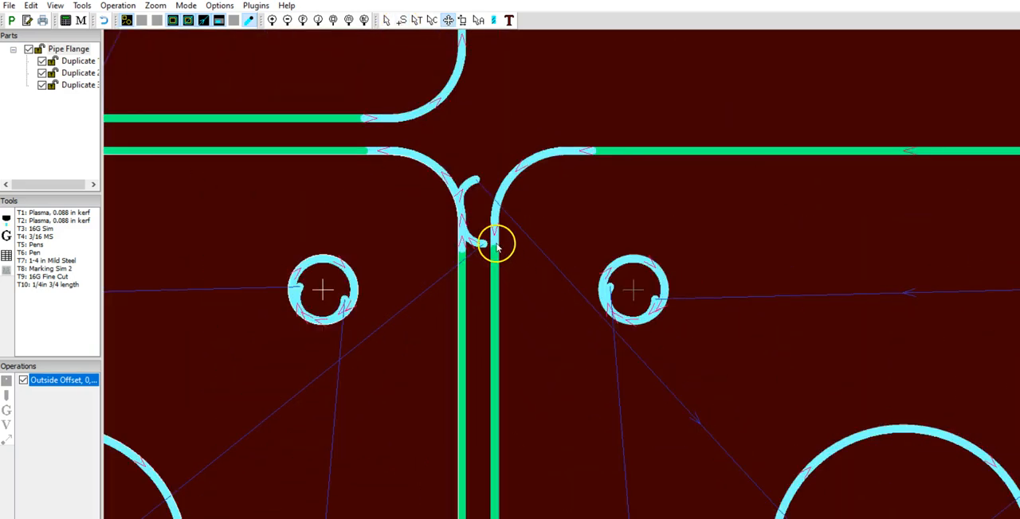
- Move the start point of the flange's outer contour to the middle of its upper-right rounded corner
{"action": "left_click", "coordinate": [402, 20]}
{"action": "left_click", "coordinate": [447, 181]}
{"action": "scroll", "coordinate": [445, 187], "scroll_direction": "down", "scroll_amount": 5}
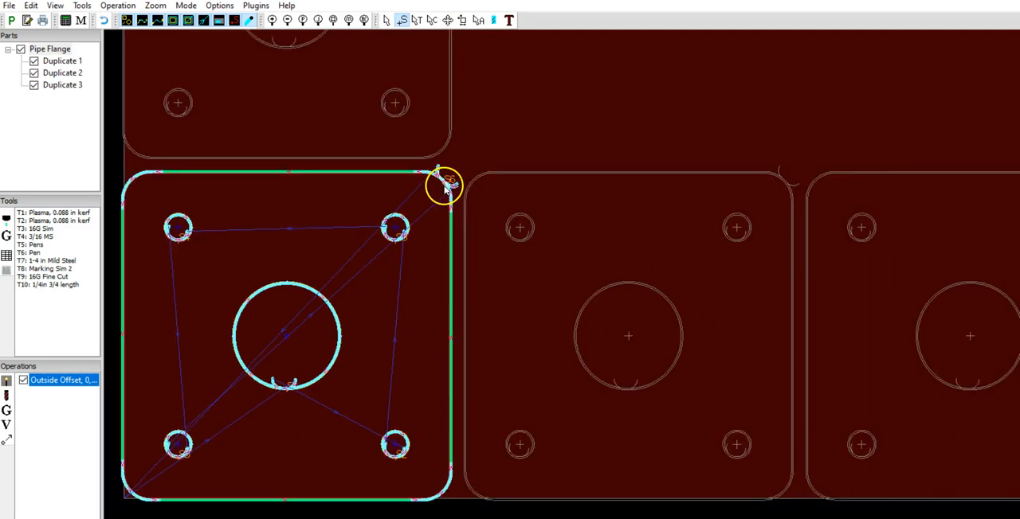
{"action": "scroll", "coordinate": [445, 187], "scroll_direction": "up", "scroll_amount": 1}
{"action": "scroll", "coordinate": [448, 187], "scroll_direction": "down", "scroll_amount": 3}
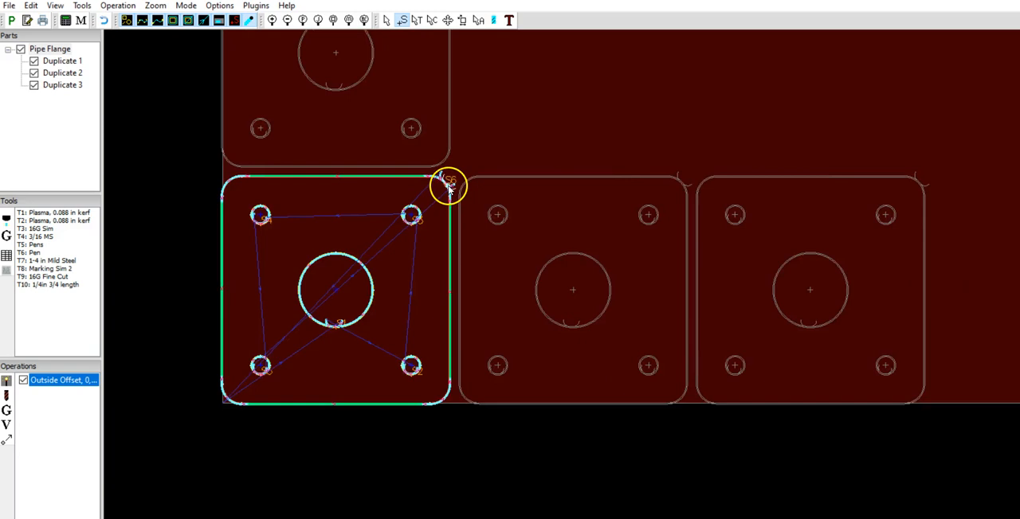
{"action": "scroll", "coordinate": [448, 187], "scroll_direction": "down", "scroll_amount": 1}
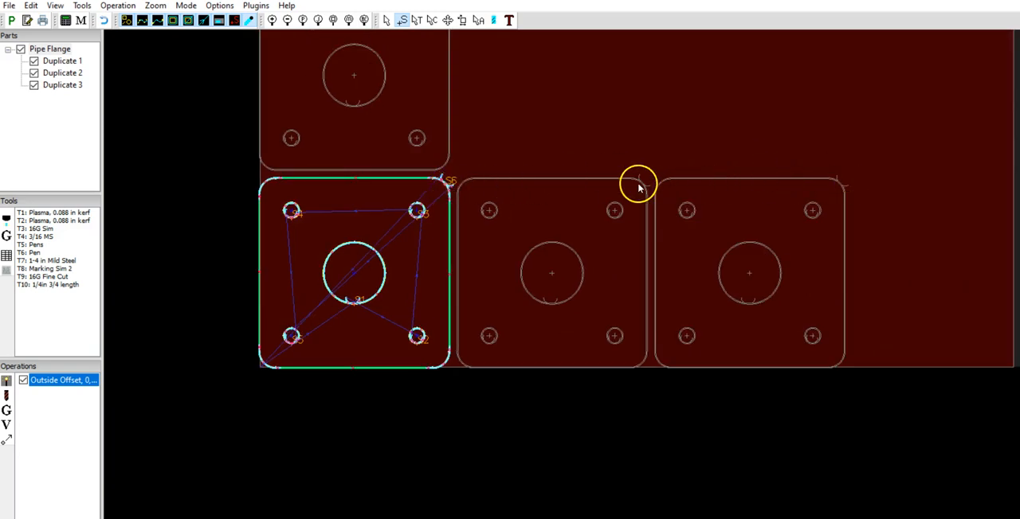
{"action": "scroll", "coordinate": [467, 178], "scroll_direction": "up", "scroll_amount": 2}
{"action": "scroll", "coordinate": [462, 178], "scroll_direction": "down", "scroll_amount": 4}
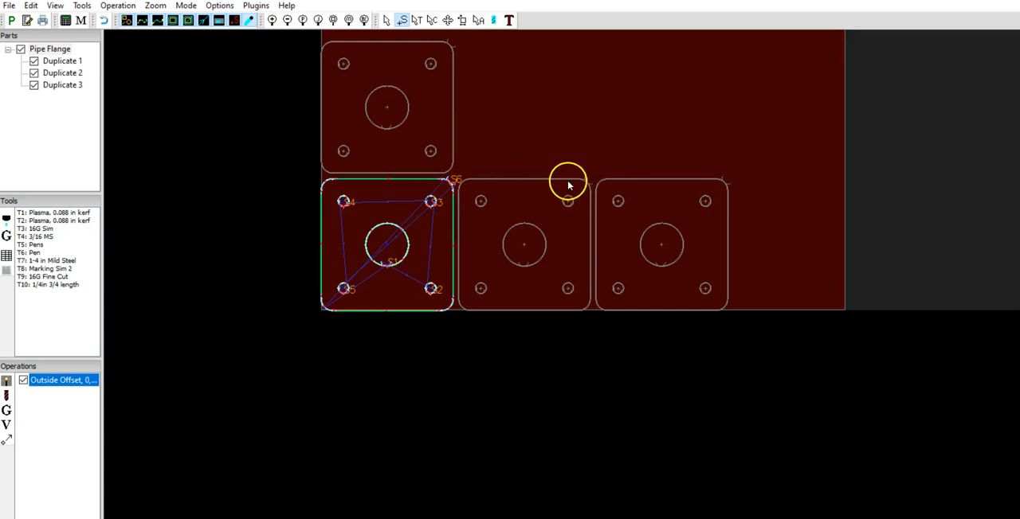
- Return to viewing toolpaths and run the post processor for the nested flanges
{"action": "left_click", "coordinate": [390, 20]}
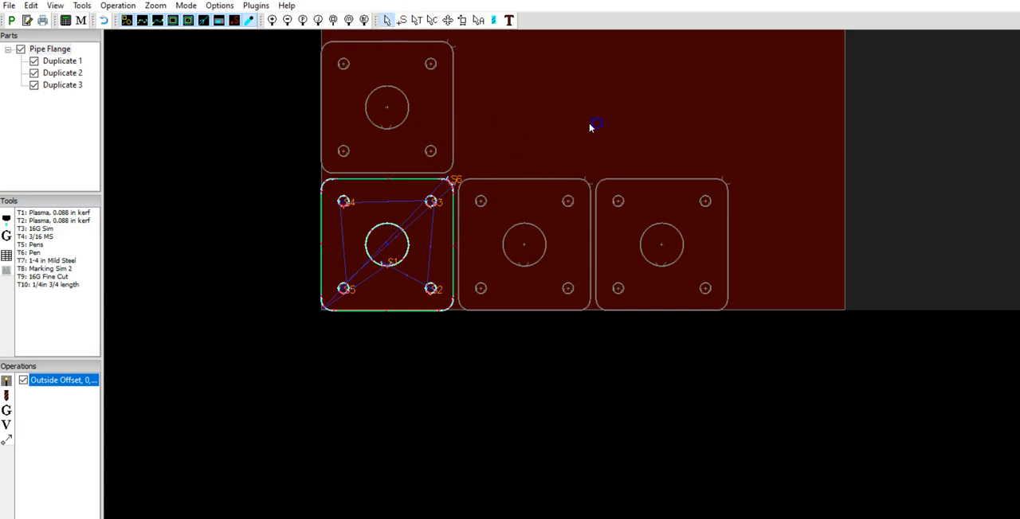
{"action": "scroll", "coordinate": [446, 188], "scroll_direction": "up", "scroll_amount": 4}
{"action": "scroll", "coordinate": [437, 189], "scroll_direction": "down", "scroll_amount": 3}
{"action": "scroll", "coordinate": [510, 225], "scroll_direction": "down", "scroll_amount": 2}
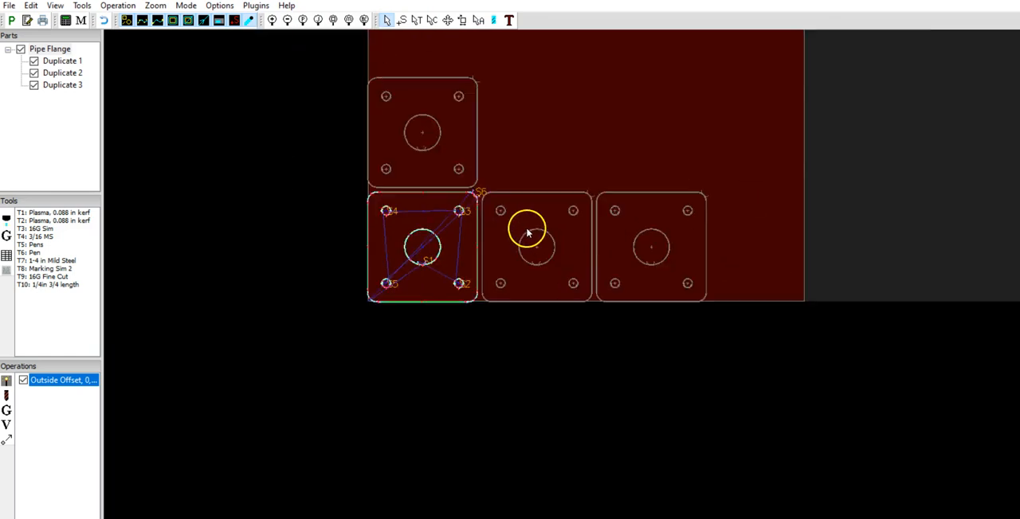
{"action": "scroll", "coordinate": [467, 150], "scroll_direction": "up", "scroll_amount": 3}
{"action": "scroll", "coordinate": [473, 173], "scroll_direction": "down", "scroll_amount": 1}
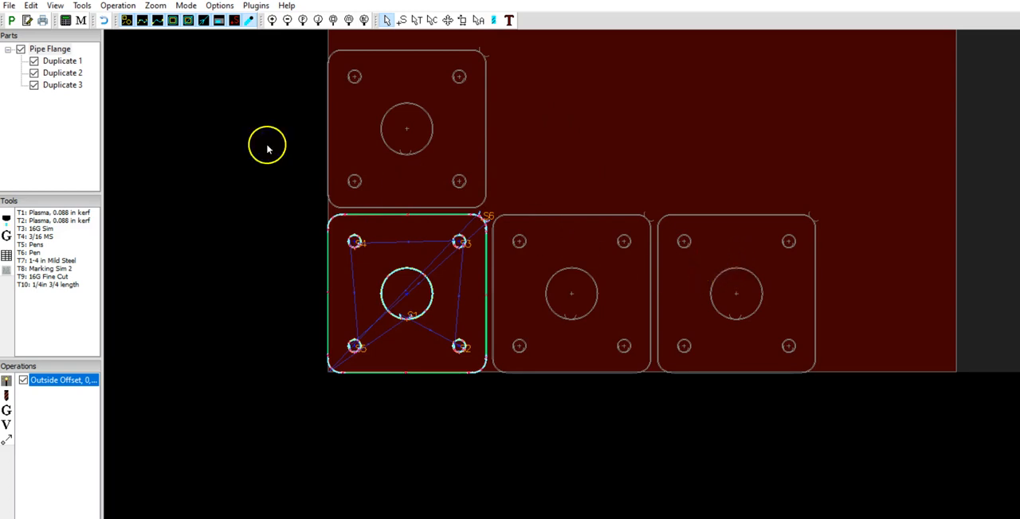
{"action": "left_click", "coordinate": [9, 7]}
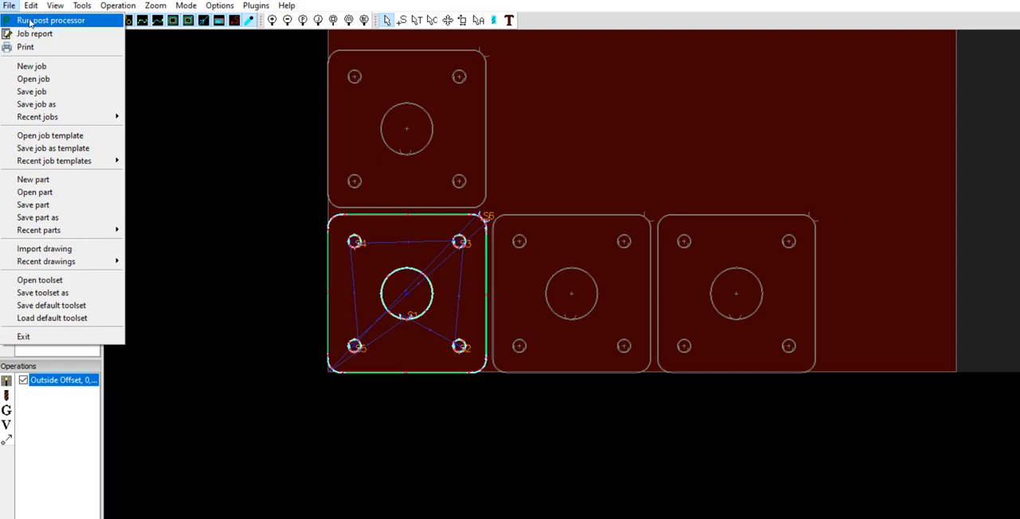
{"action": "left_click", "coordinate": [30, 21]}
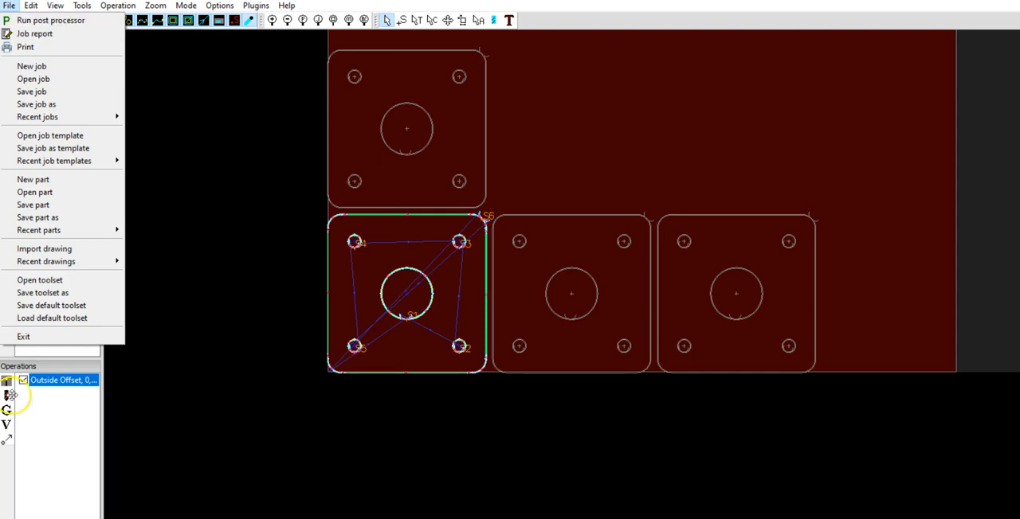